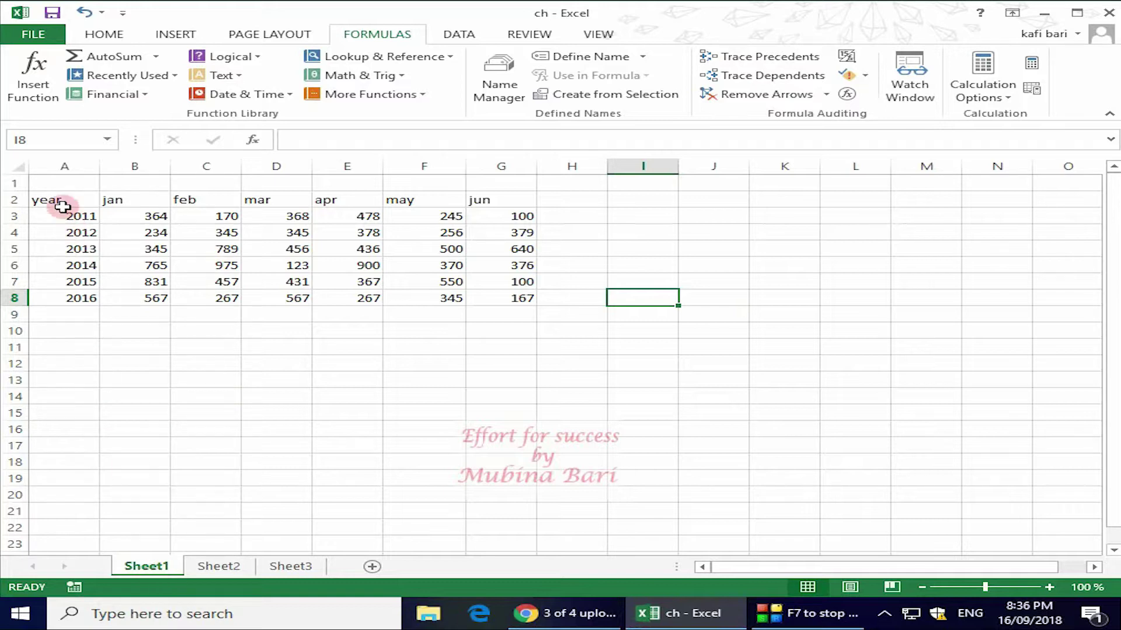
# Check Sheet2 and Sheet3 (only a 'profit' heading), then open the Watch Window on Sheet1
pyautogui.click(240, 568)
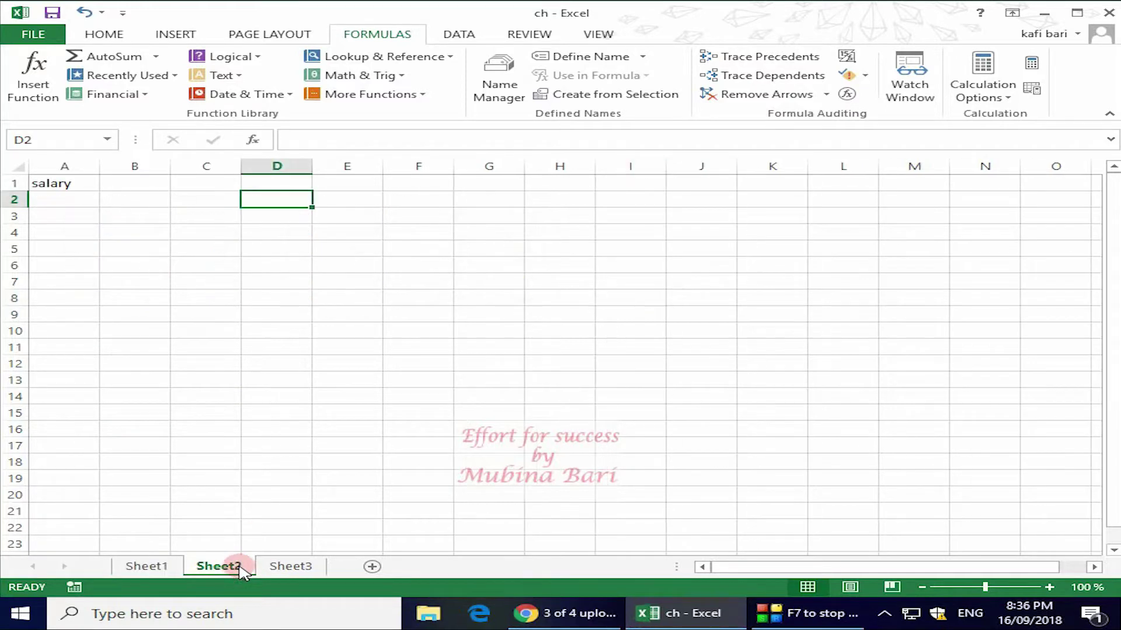
pyautogui.click(290, 566)
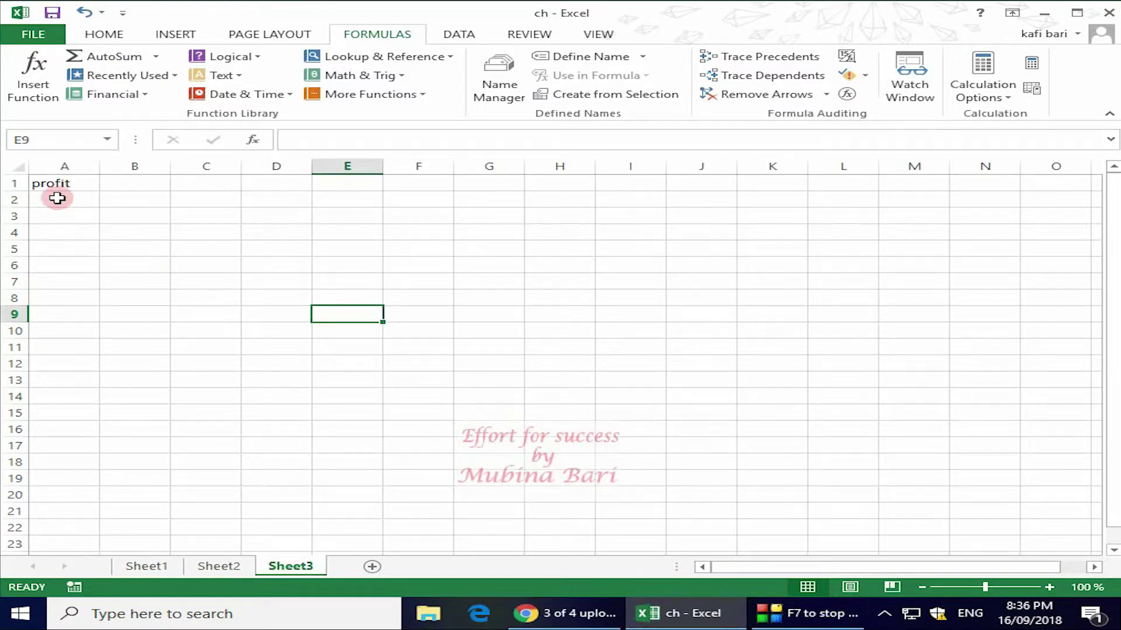
pyautogui.click(153, 565)
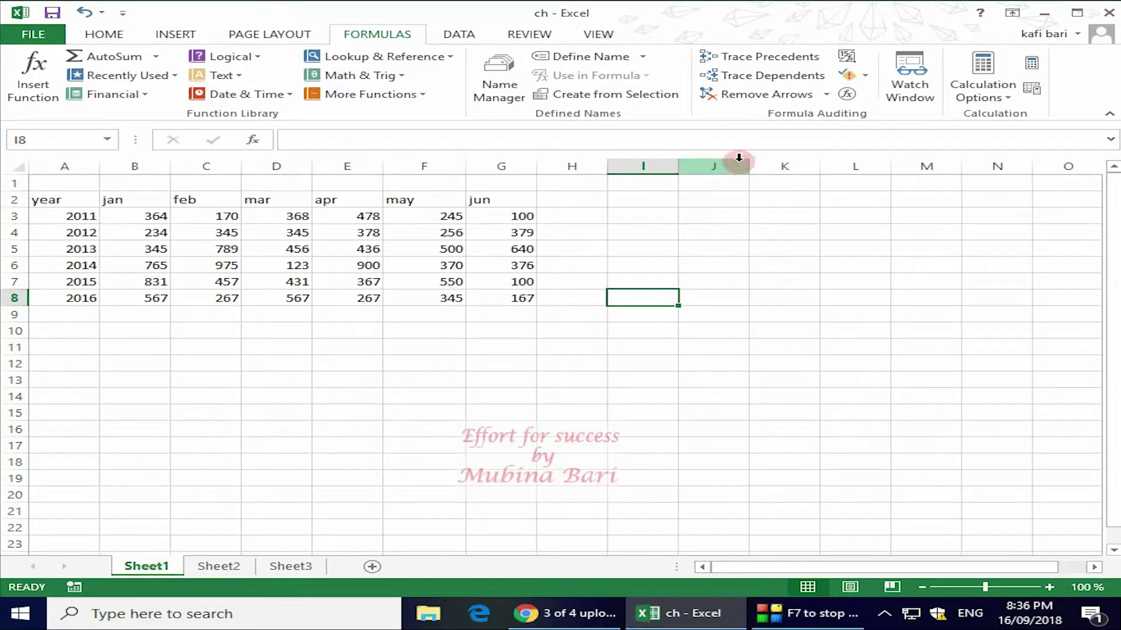
pyautogui.click(925, 98)
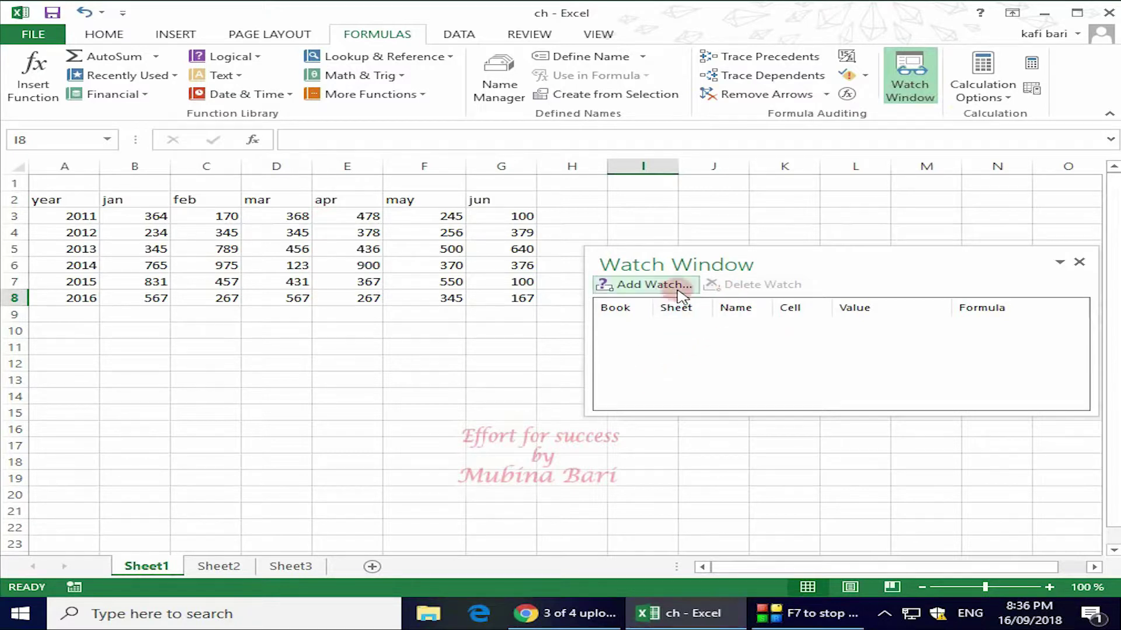
# Add a watch on Sheet1 cell A2 (year)
pyautogui.click(644, 347)
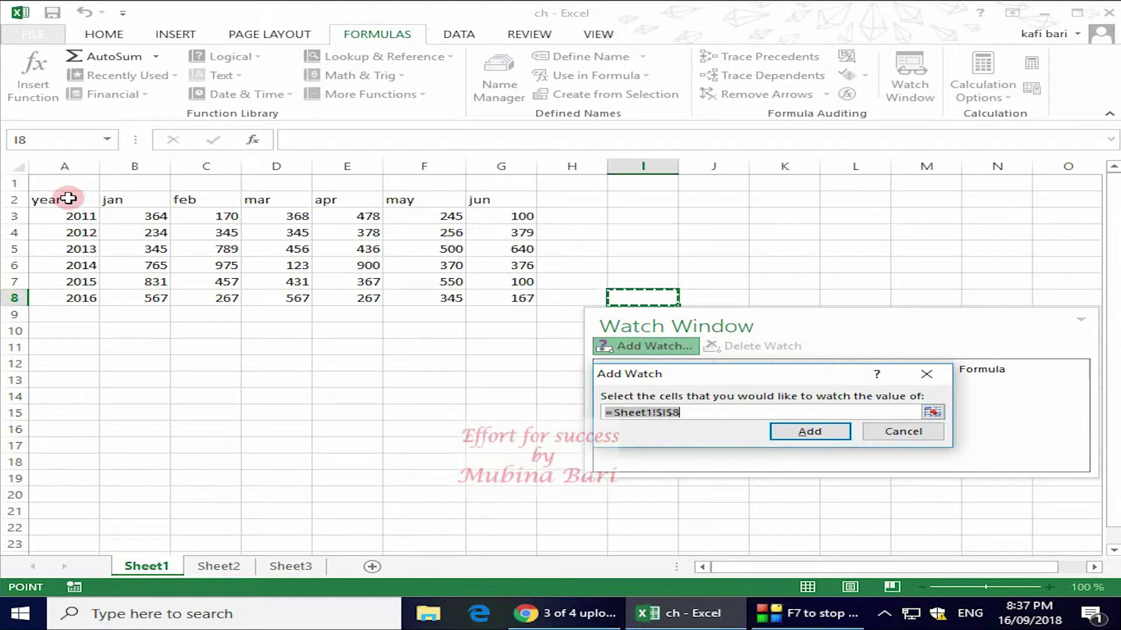
pyautogui.click(69, 198)
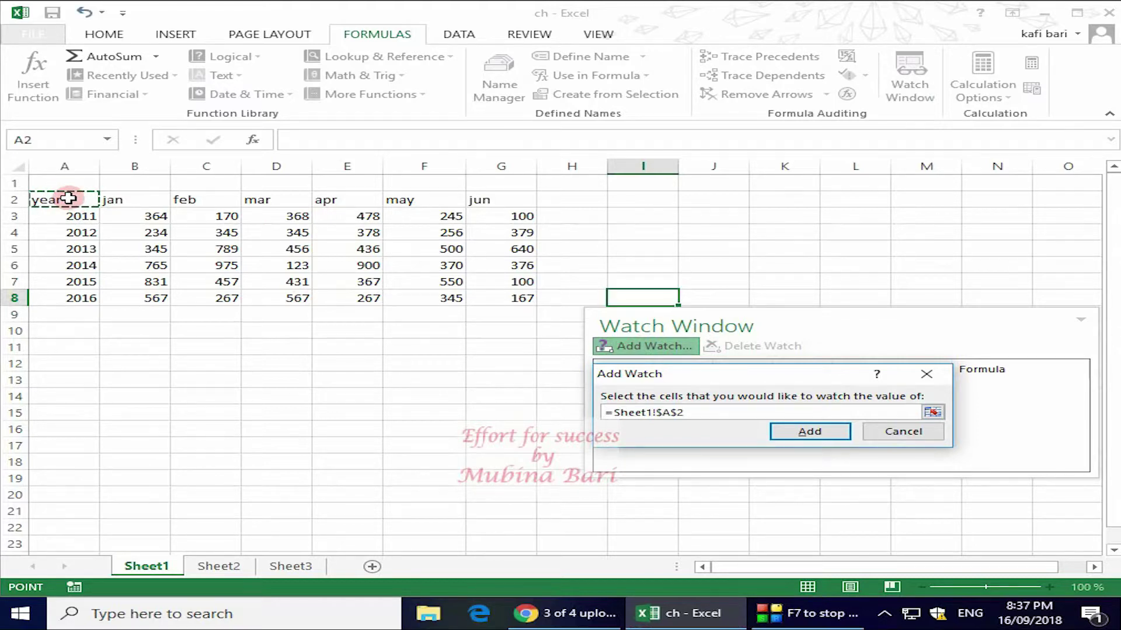
pyautogui.click(797, 431)
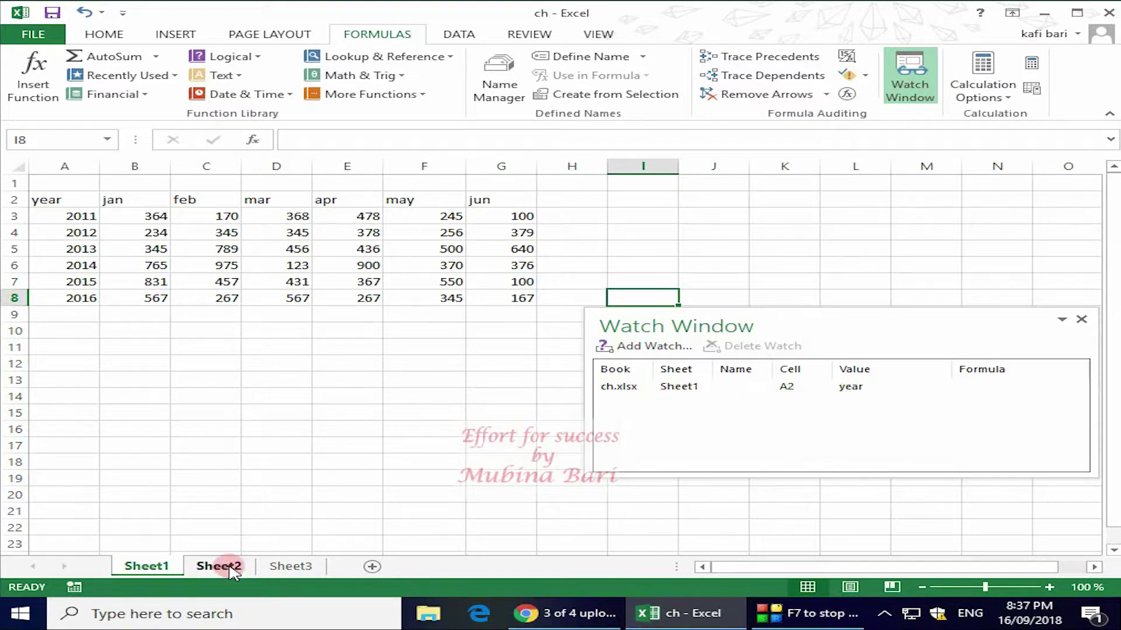
# Add a watch on Sheet2 cell A1 (salary)
pyautogui.click(233, 569)
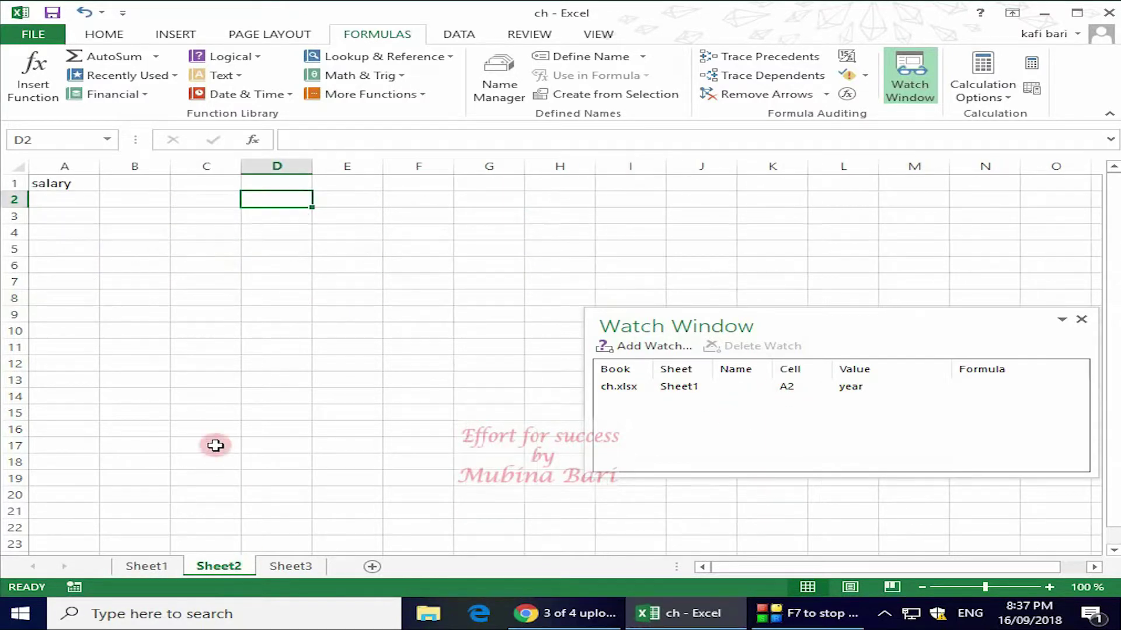
pyautogui.click(654, 346)
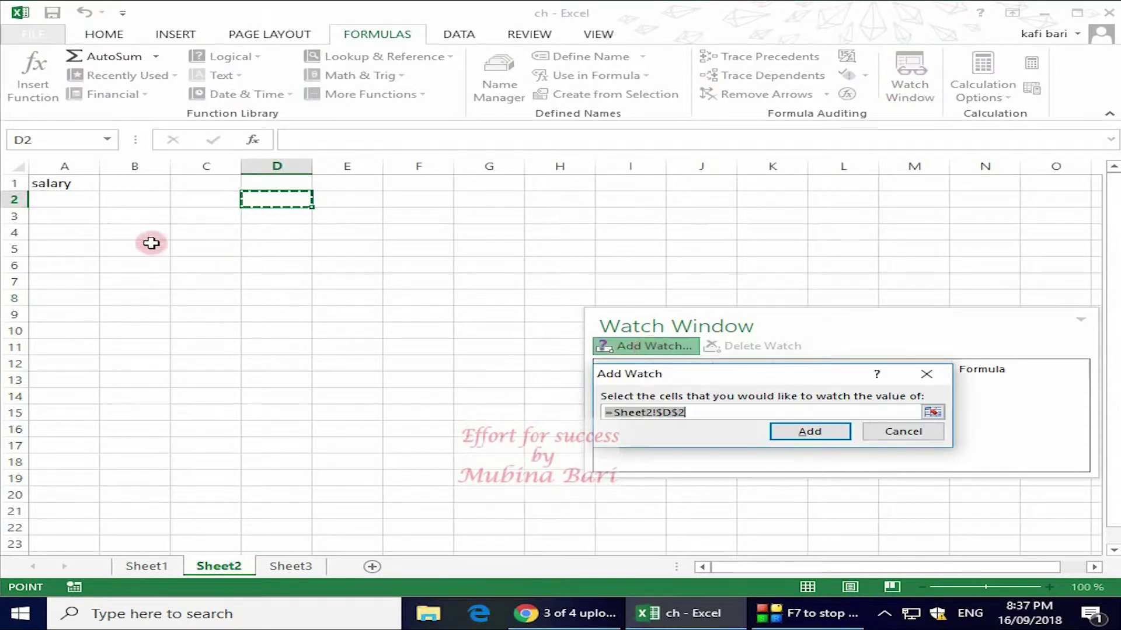
pyautogui.click(68, 182)
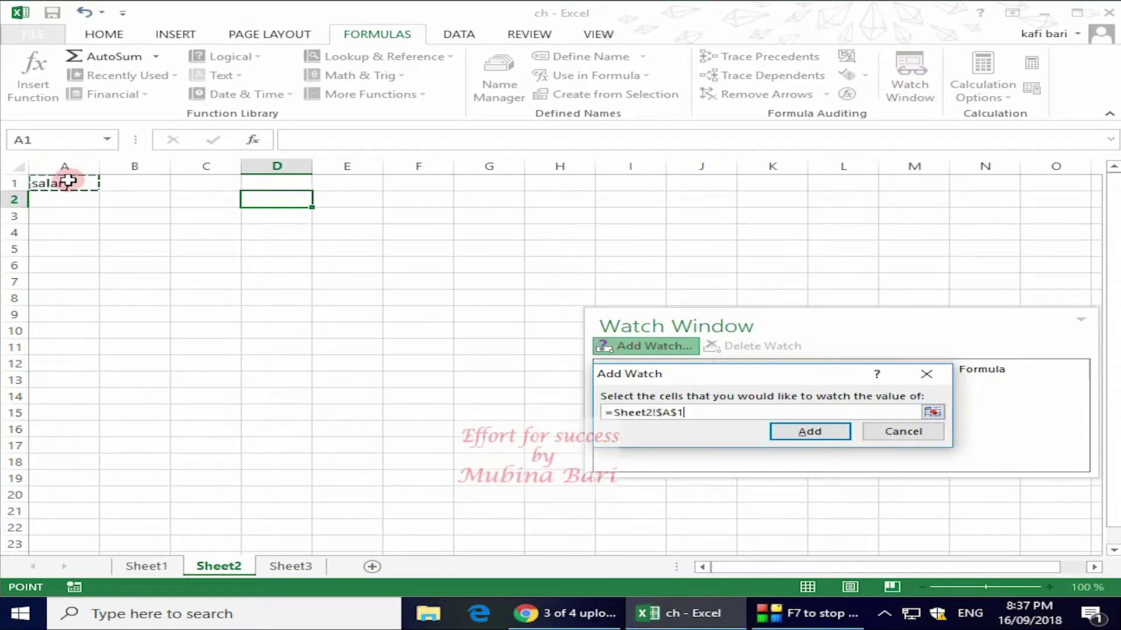
pyautogui.click(817, 433)
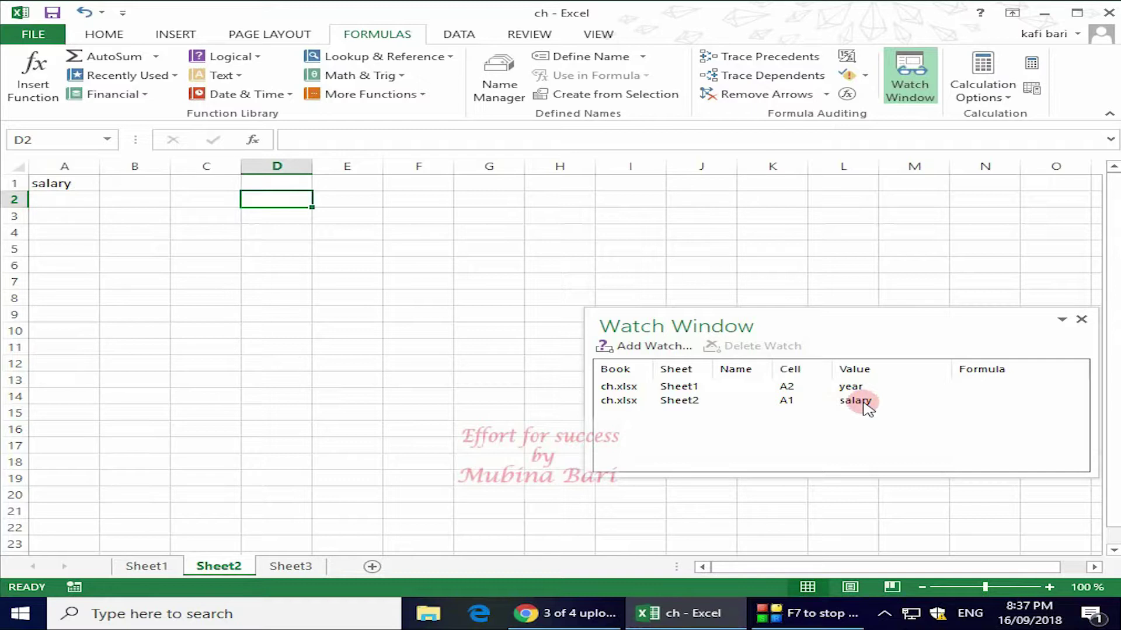
# Add a watch on Sheet3 cell A1 (profit)
pyautogui.click(285, 566)
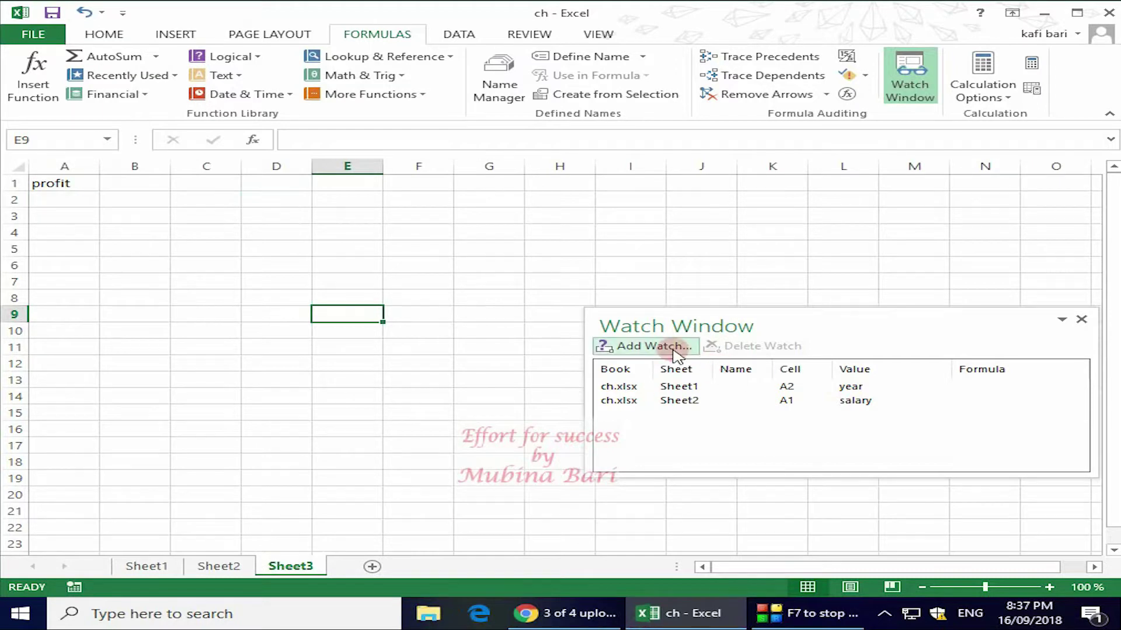
pyautogui.click(654, 347)
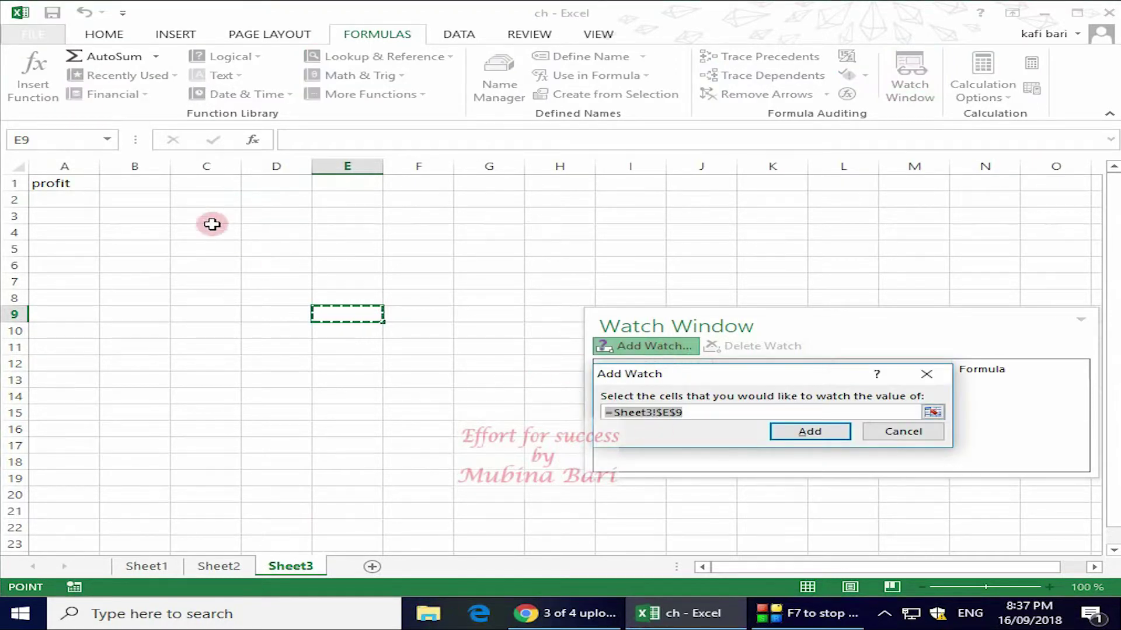
pyautogui.click(71, 183)
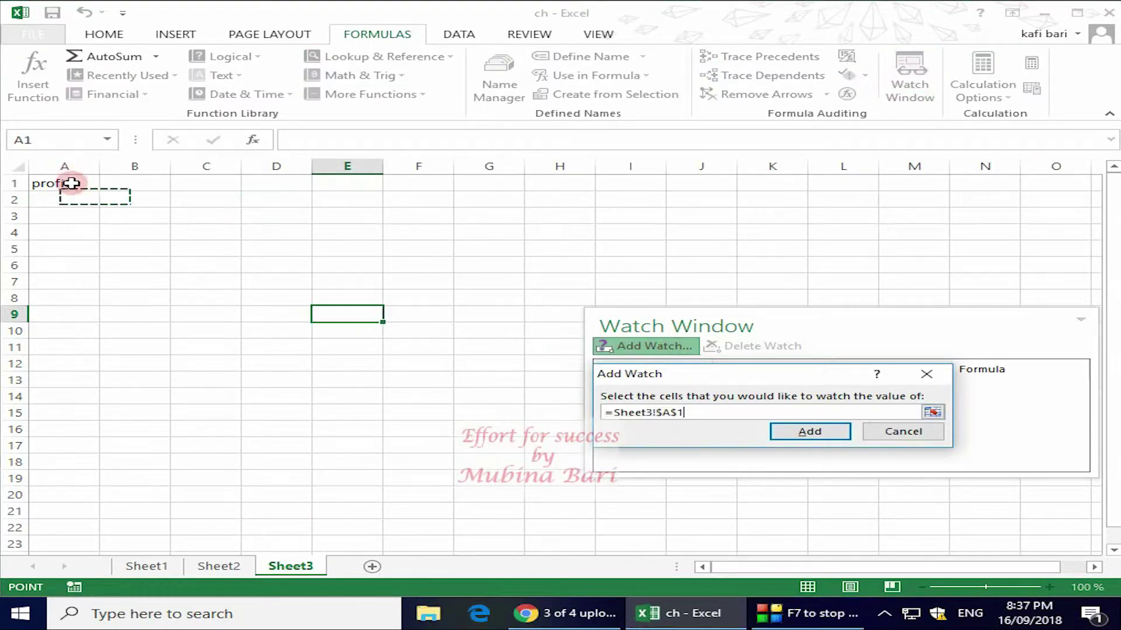
pyautogui.click(838, 433)
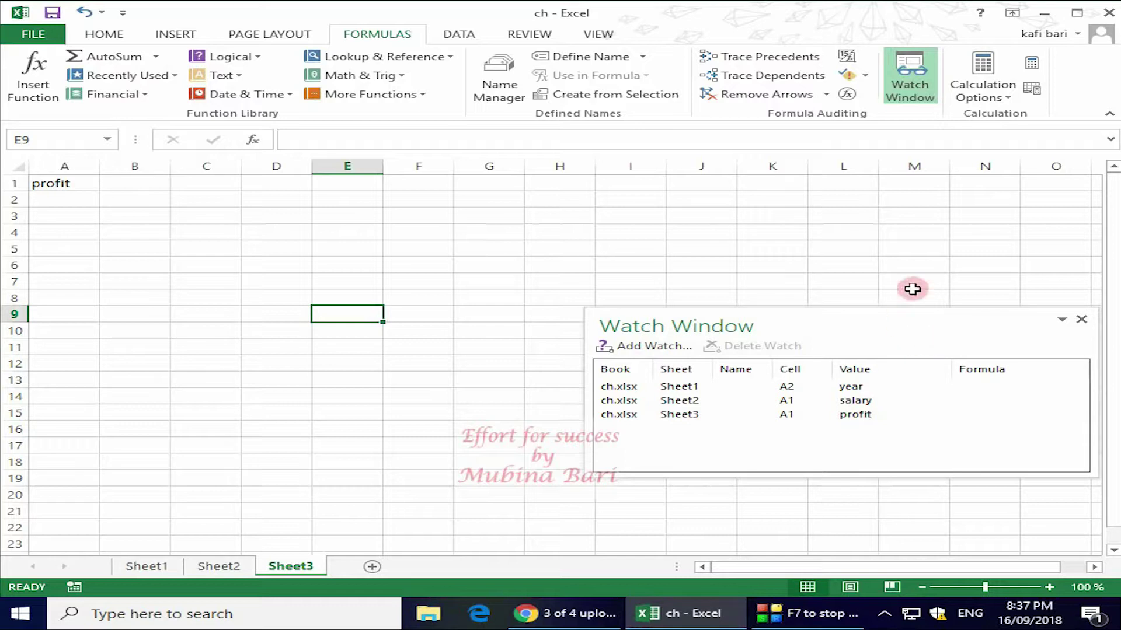
# Reposition the Watch Window higher over the sheet using its Move option
pyautogui.moveTo(922, 328); pyautogui.dragTo(927, 258)
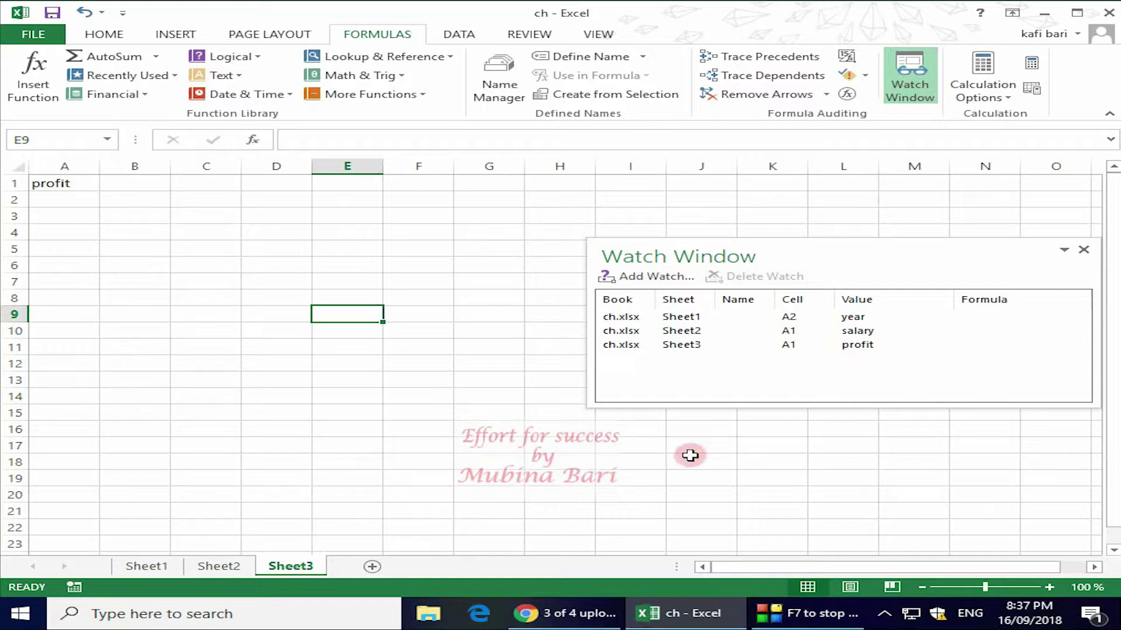
pyautogui.click(1064, 251)
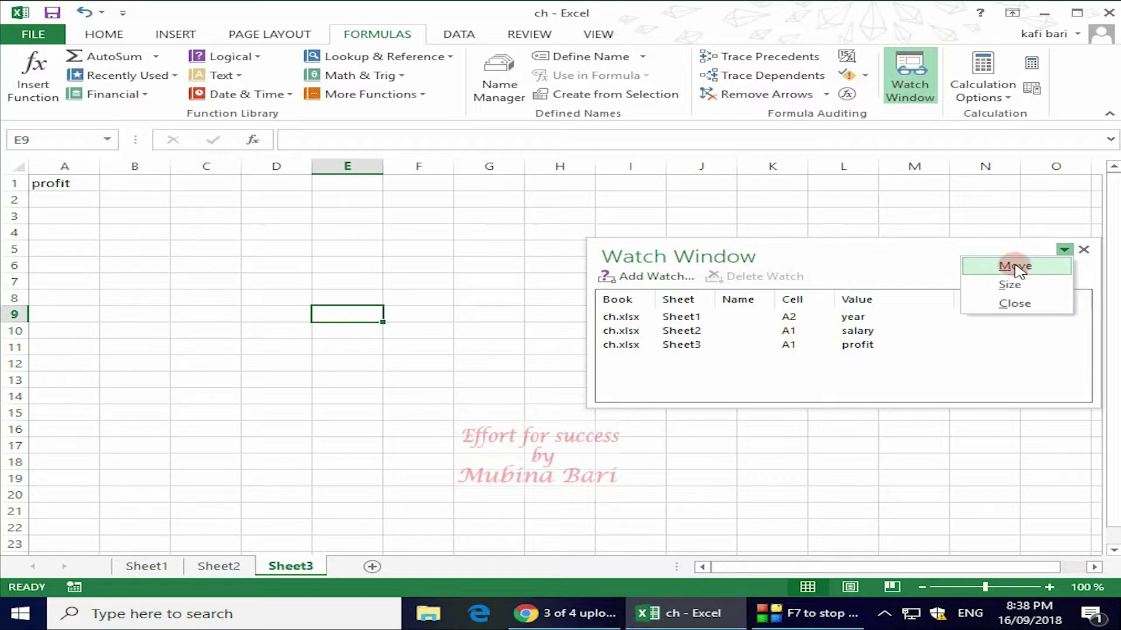
pyautogui.click(1016, 269)
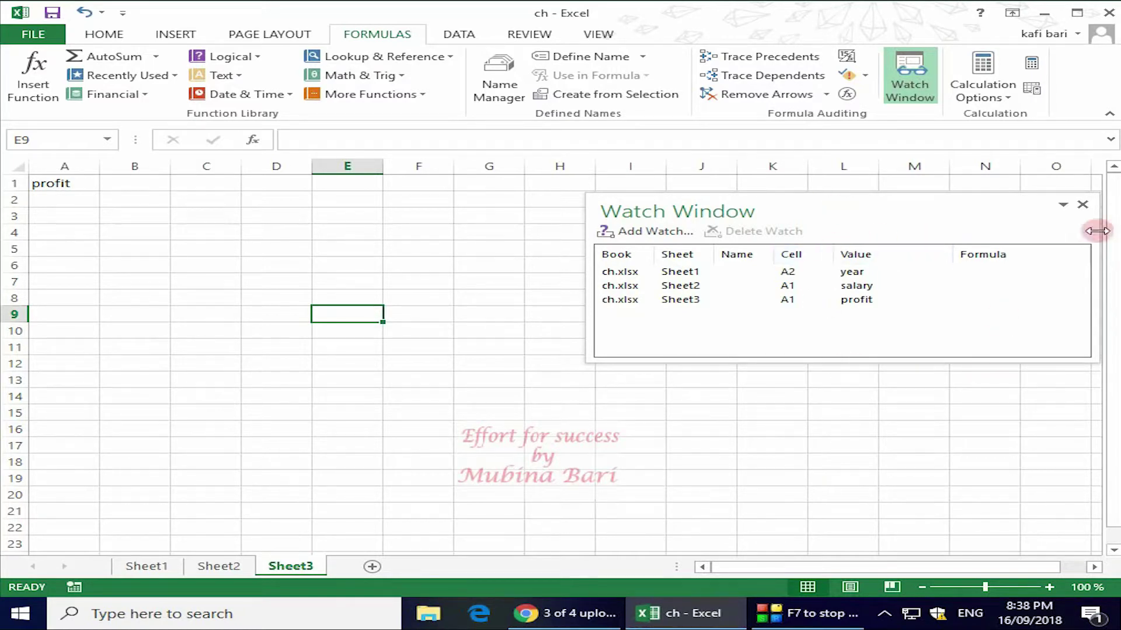
# Resize the Watch Window smaller via its Size option and nudge it slightly right
pyautogui.click(1063, 207)
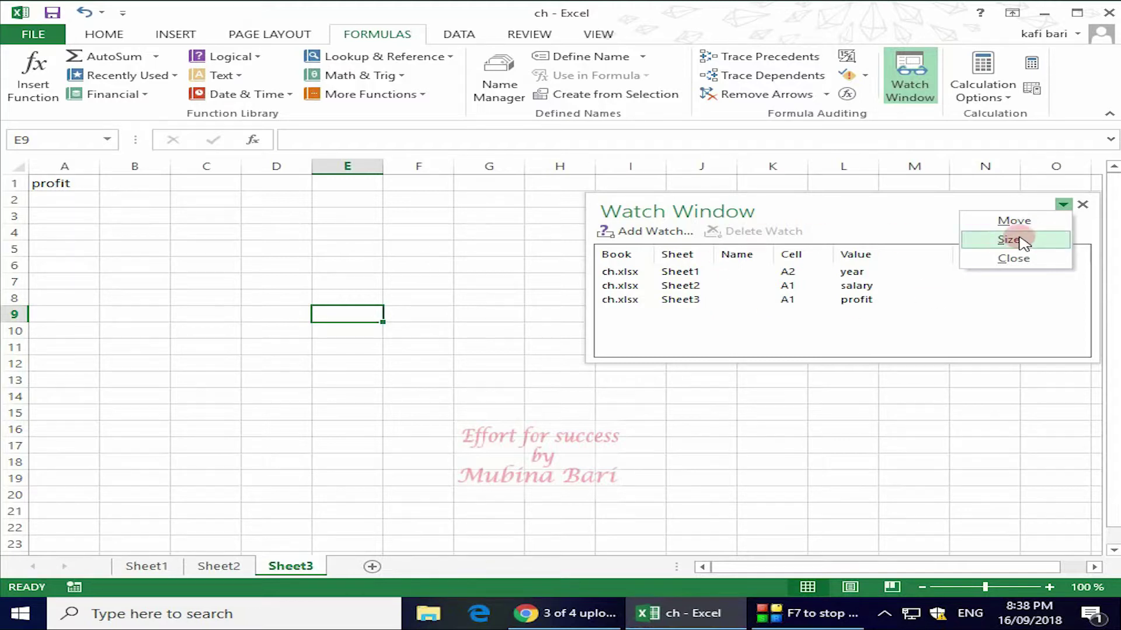
pyautogui.click(1021, 240)
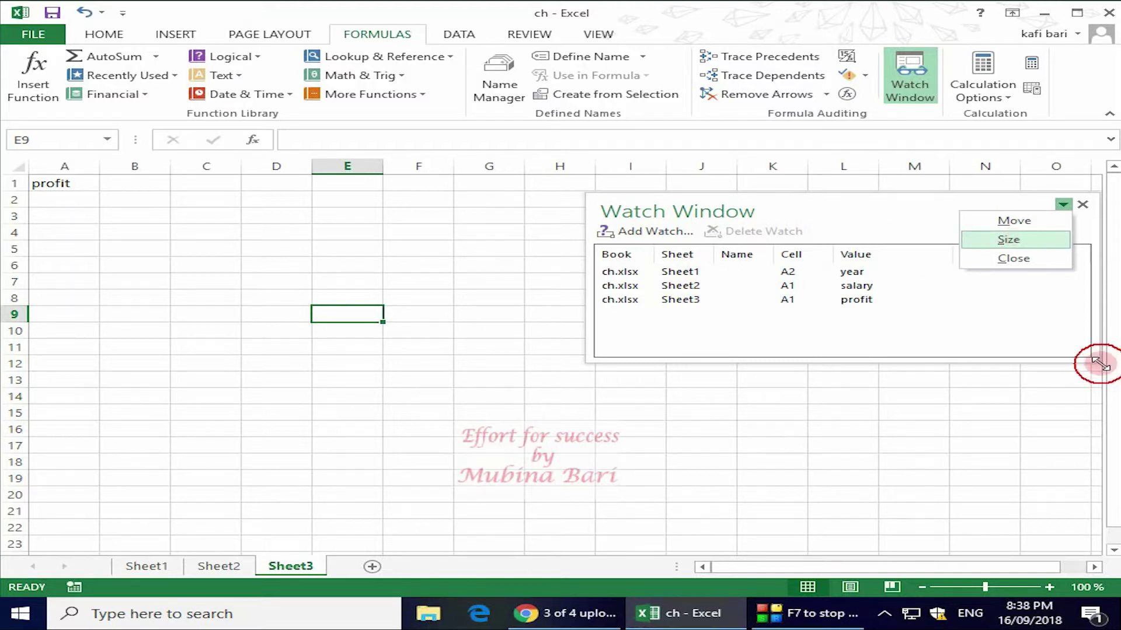
pyautogui.moveTo(1096, 358)
pyautogui.mouseDown()
pyautogui.moveTo(1068, 349)
pyautogui.moveTo(1115, 544)
pyautogui.moveTo(1021, 351)
pyautogui.moveTo(1062, 366)
pyautogui.moveTo(1026, 350)
pyautogui.mouseUp()
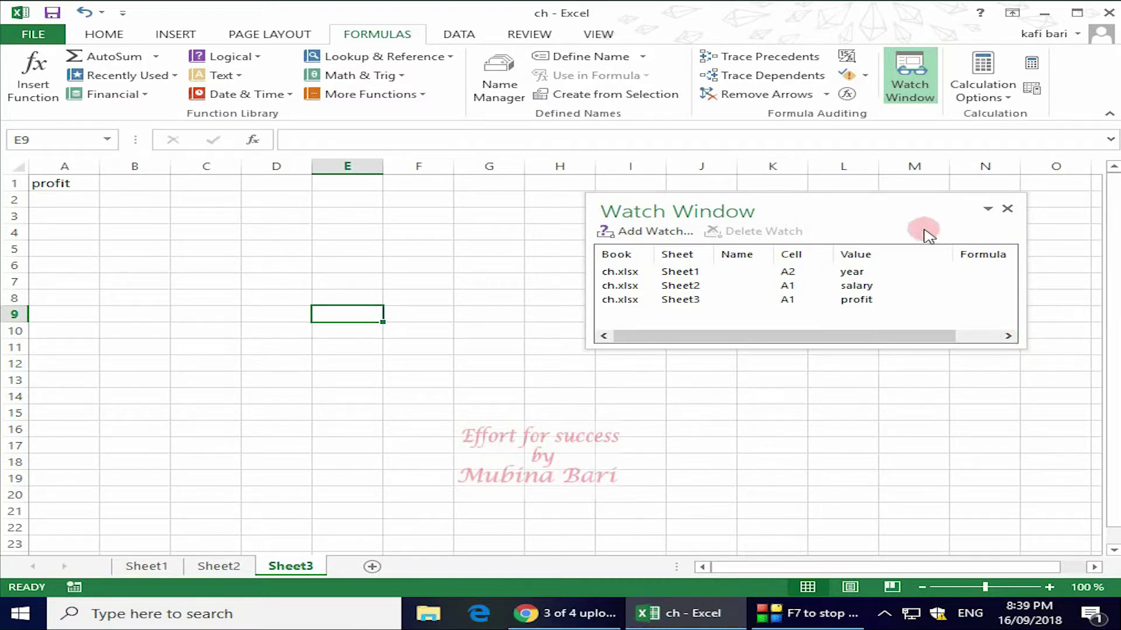
pyautogui.moveTo(987, 213); pyautogui.dragTo(1043, 212)
pyautogui.click(1043, 208)
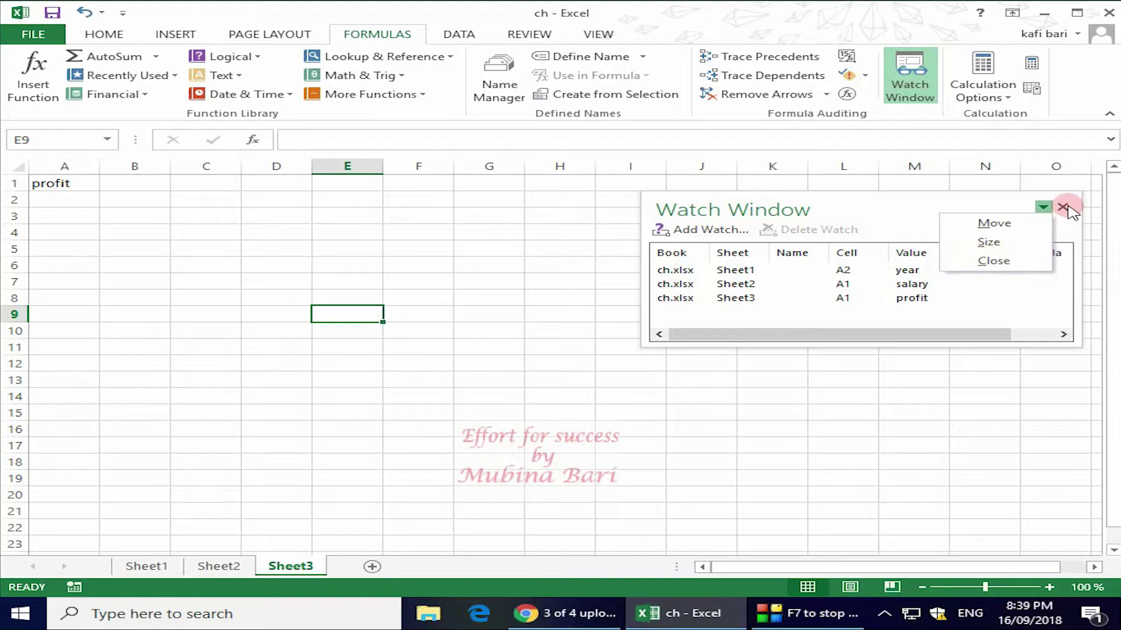
pyautogui.click(1012, 265)
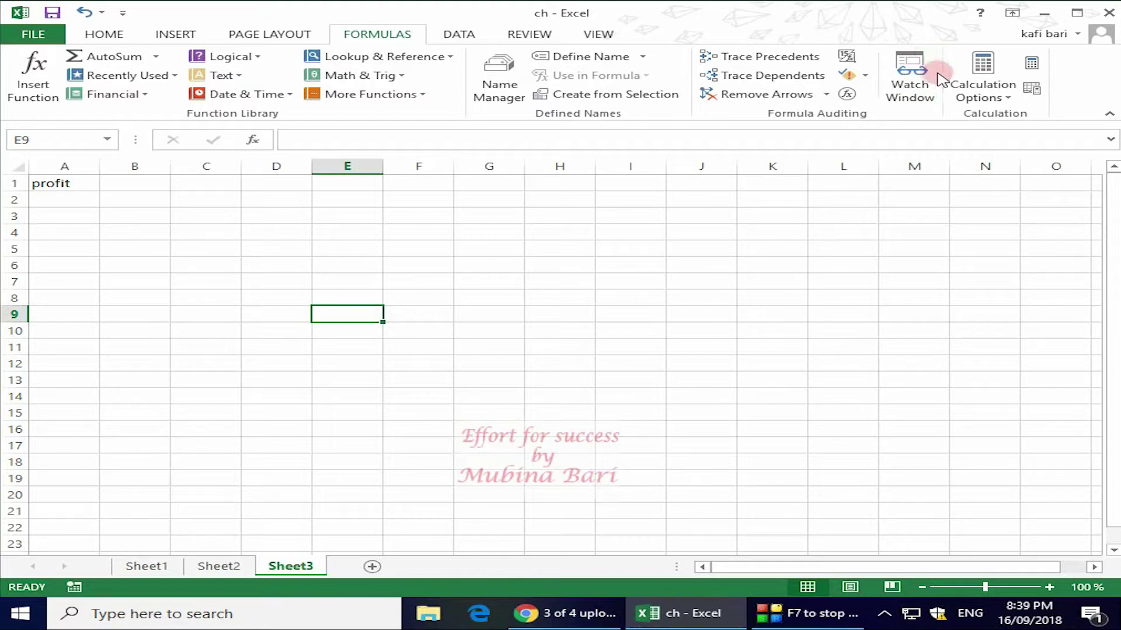
pyautogui.click(918, 88)
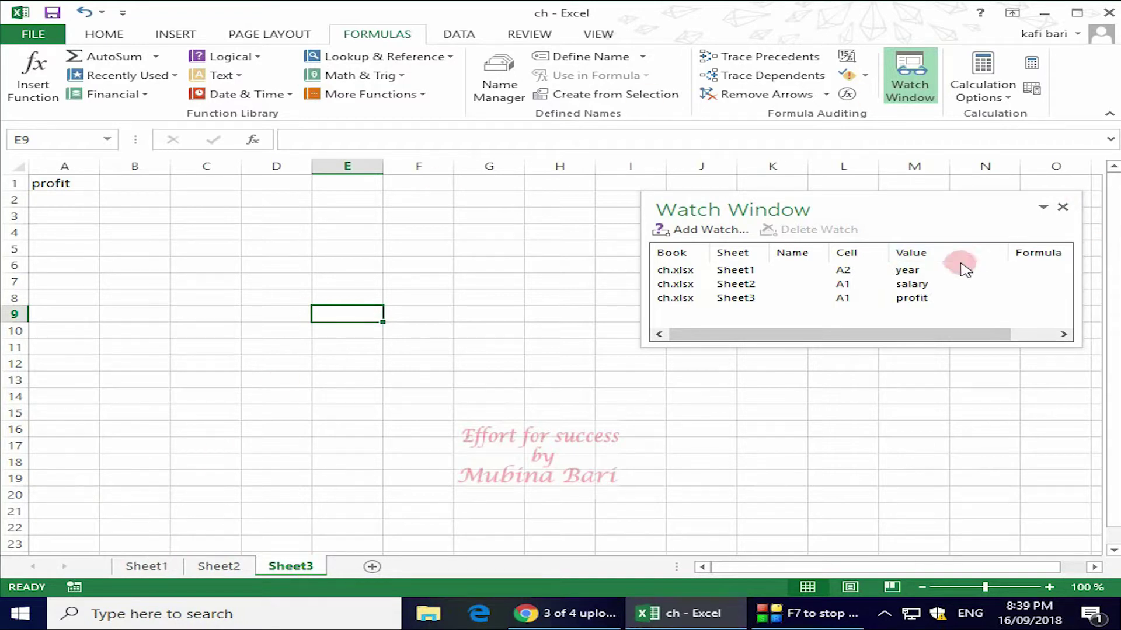
# Jump through the year, salary and profit watches, ending on Sheet1's year cell A2
pyautogui.doubleClick(910, 270)
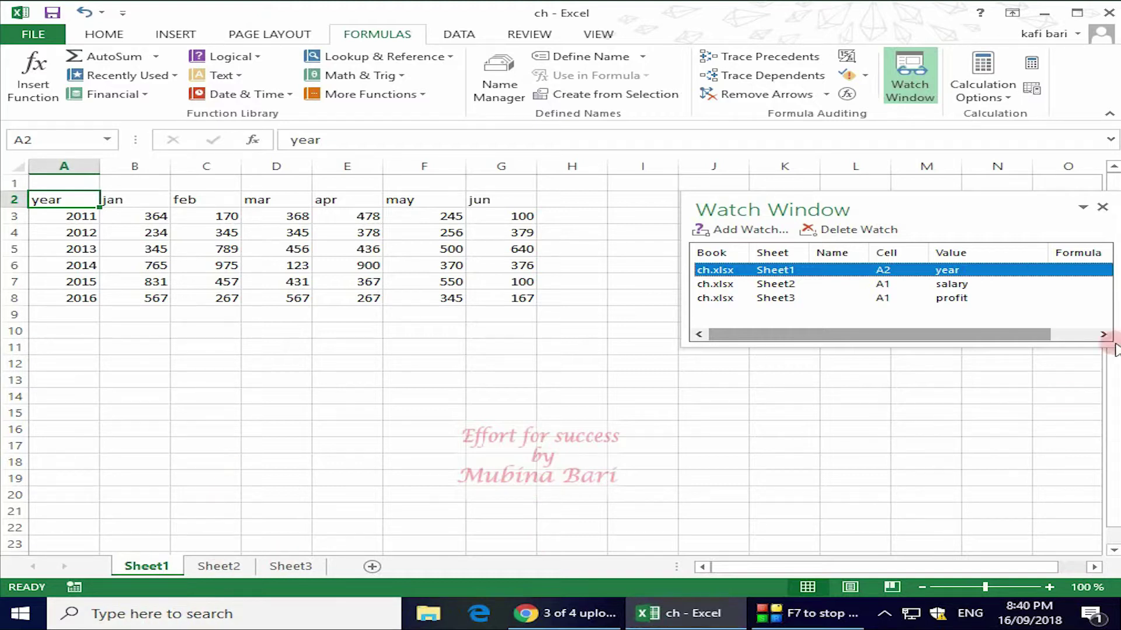
pyautogui.doubleClick(955, 286)
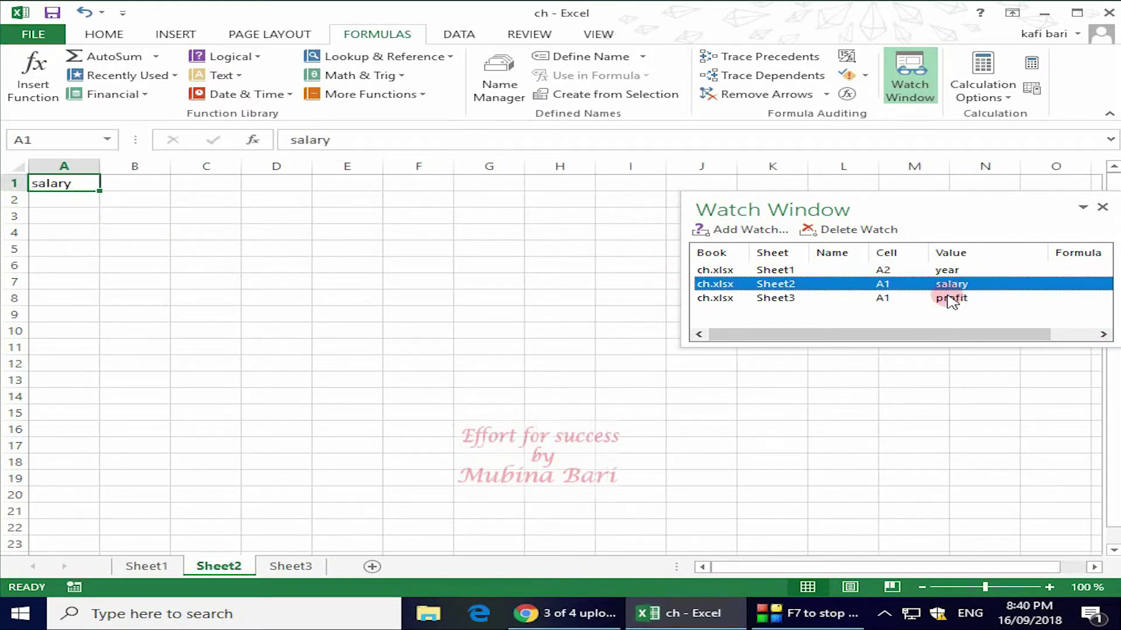
pyautogui.click(950, 299)
pyautogui.doubleClick(949, 299)
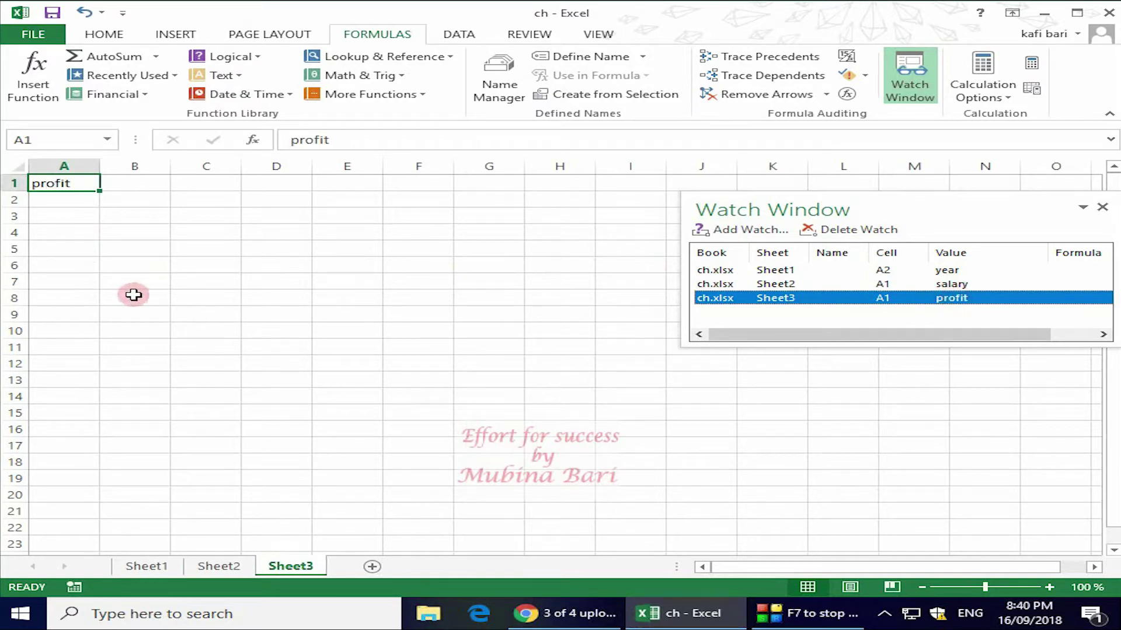
pyautogui.doubleClick(965, 270)
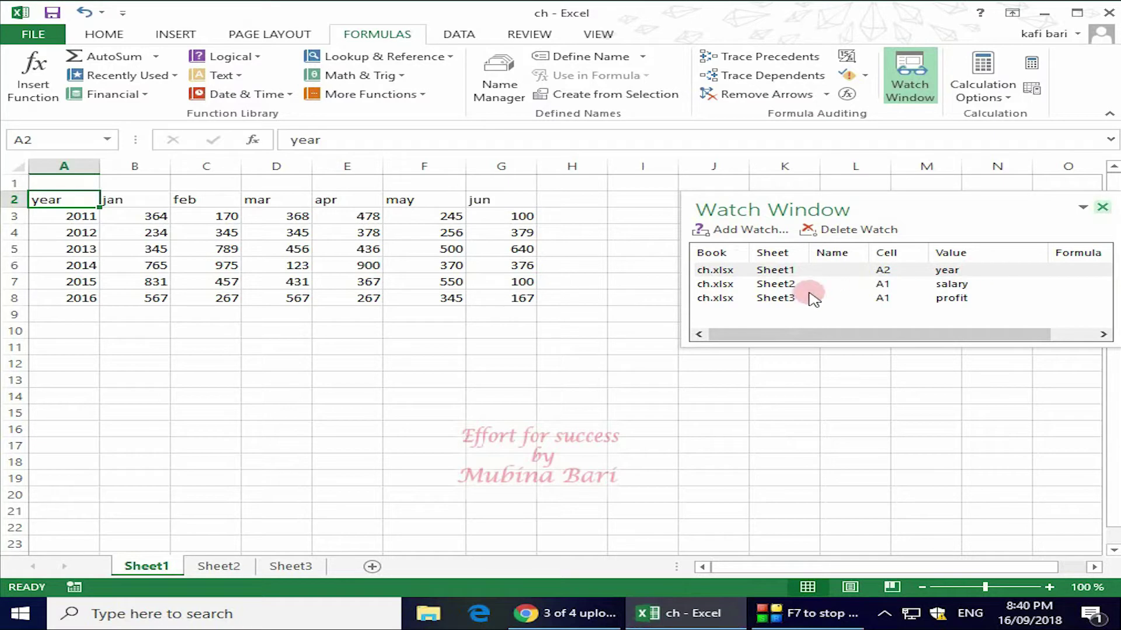
# Delete the profit, salary and year watches, then close the Watch Window
pyautogui.click(729, 299)
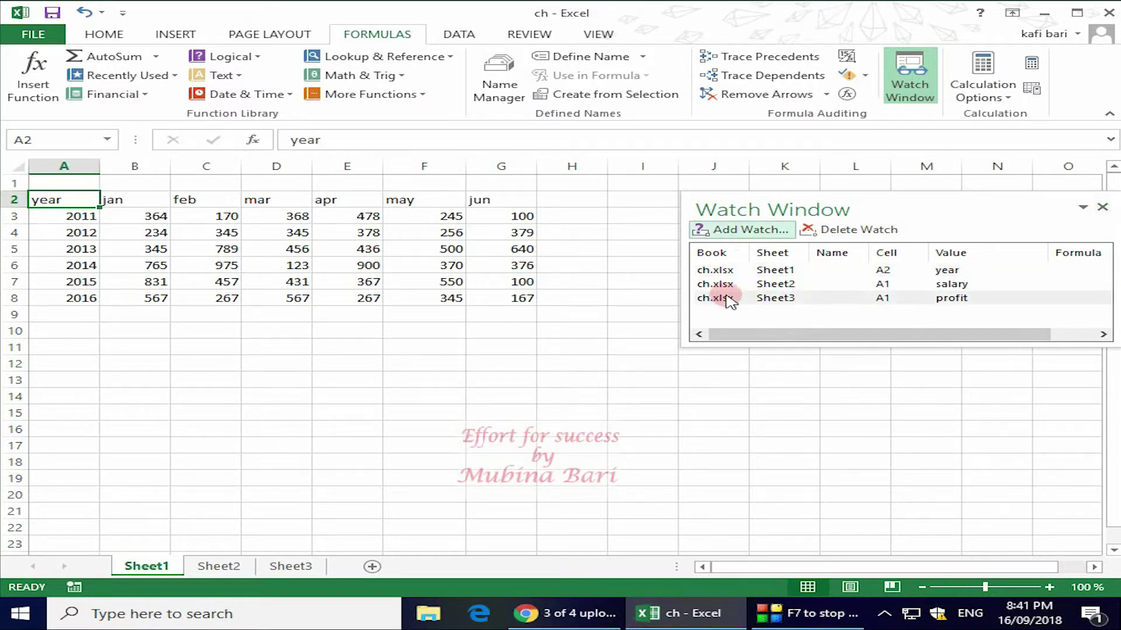
pyautogui.click(845, 231)
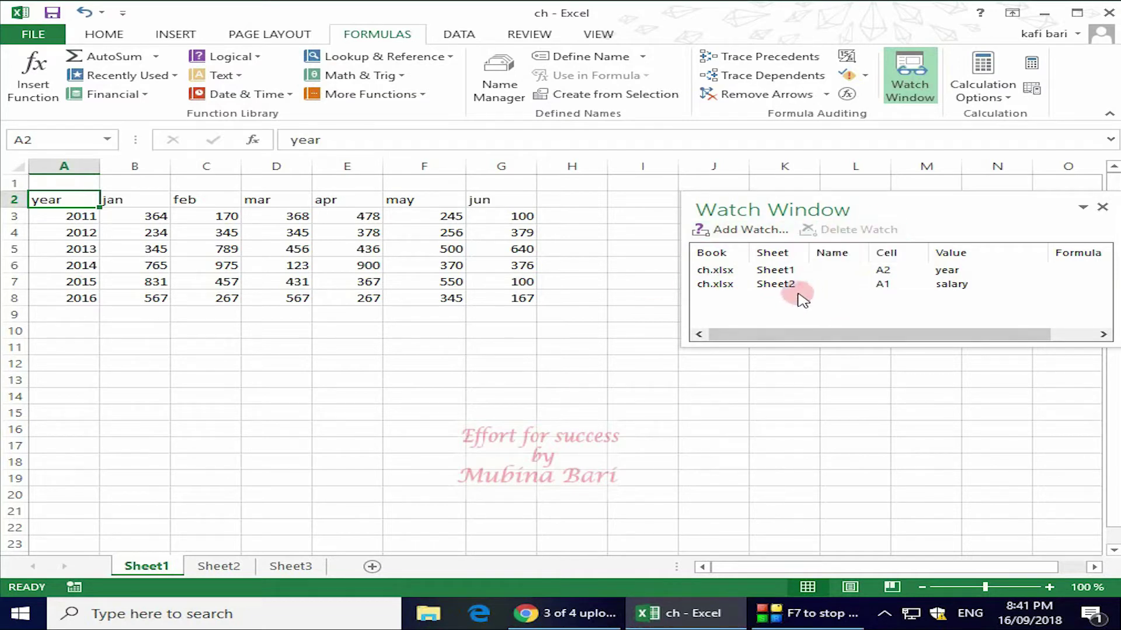
pyautogui.click(766, 286)
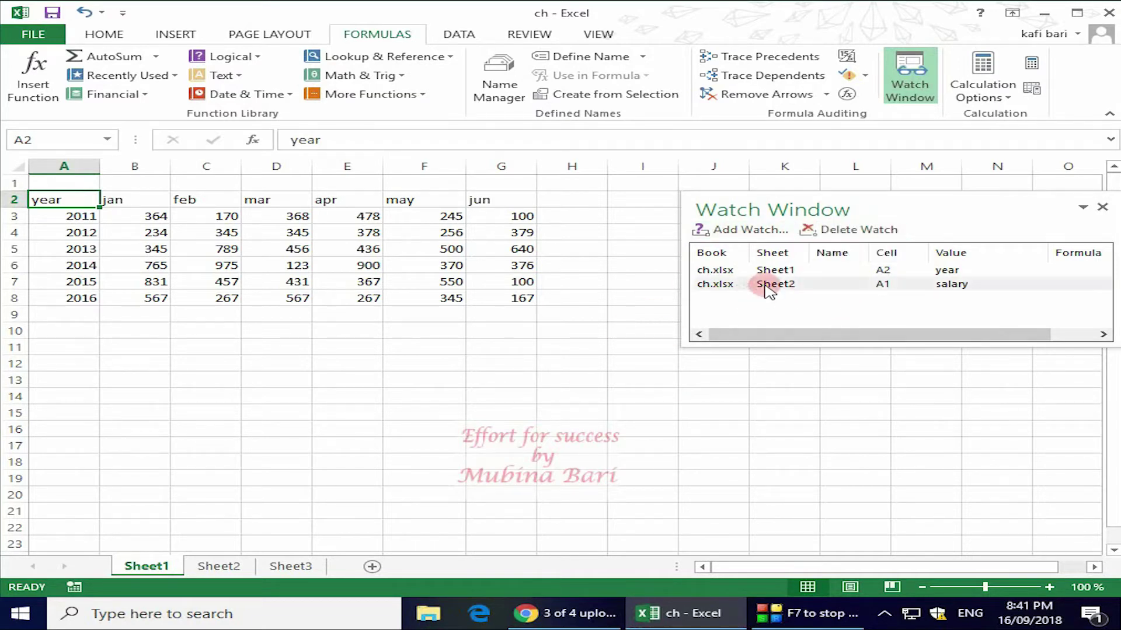
pyautogui.click(860, 231)
pyautogui.click(801, 272)
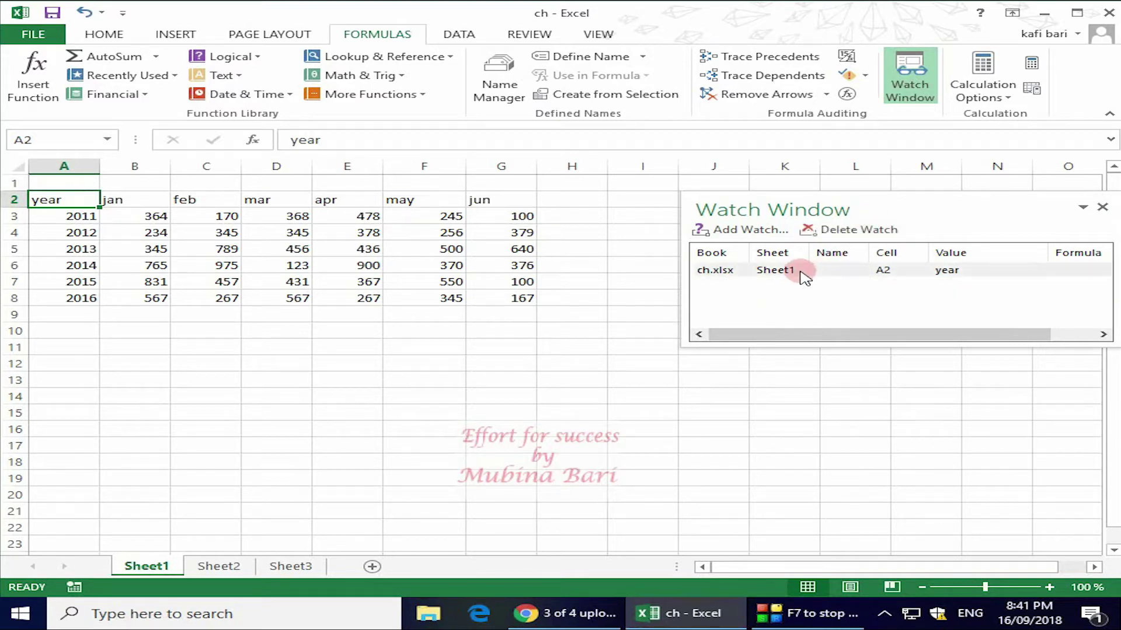
pyautogui.click(829, 229)
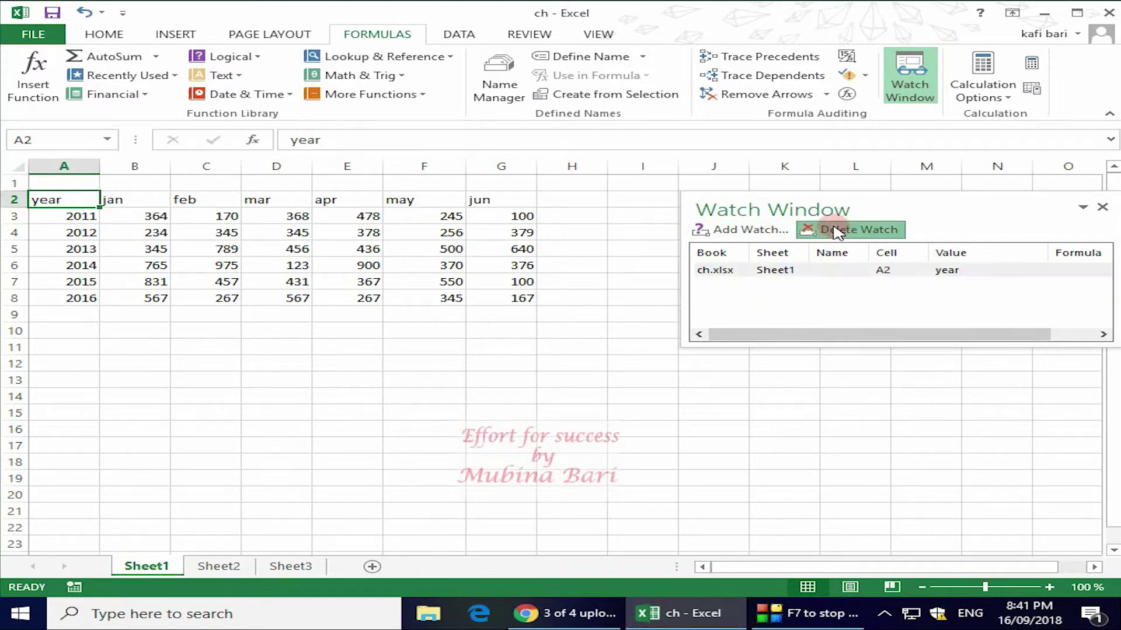
pyautogui.click(1101, 208)
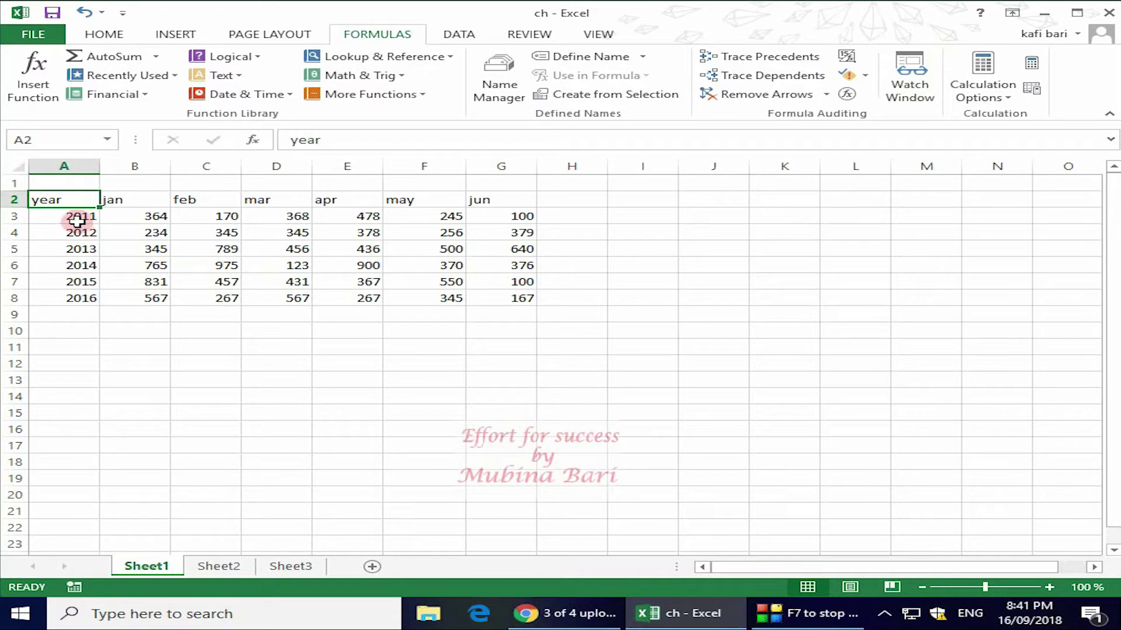
# Copy the data rows A3:G8 and paste them at A9
pyautogui.moveTo(78, 219); pyautogui.dragTo(519, 296)
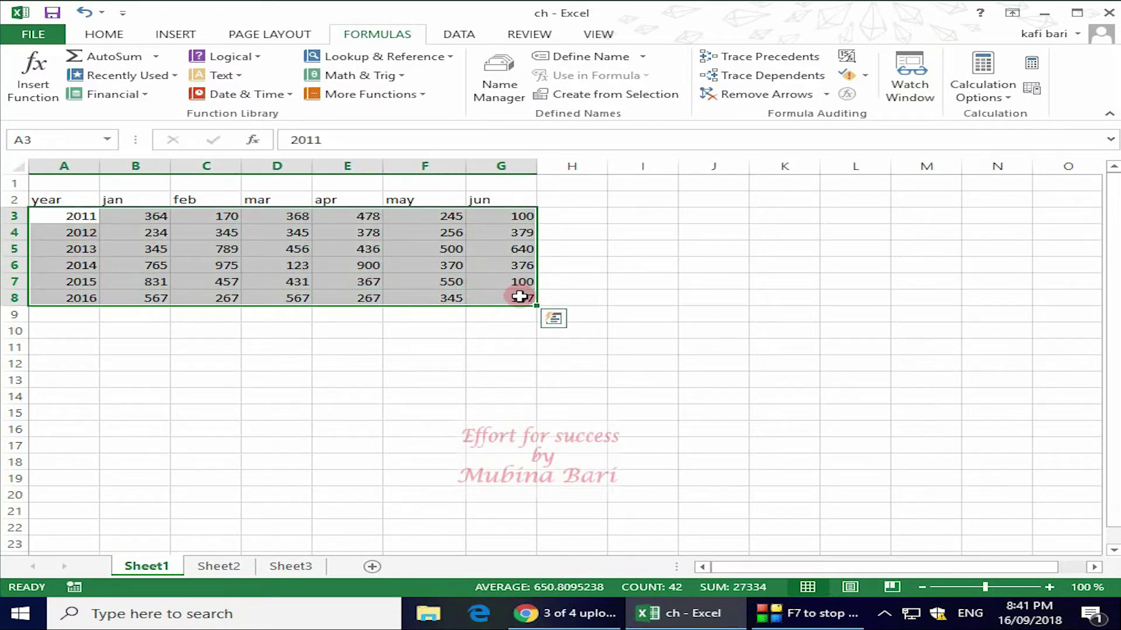
pyautogui.hotkey('ctrl', 'c')
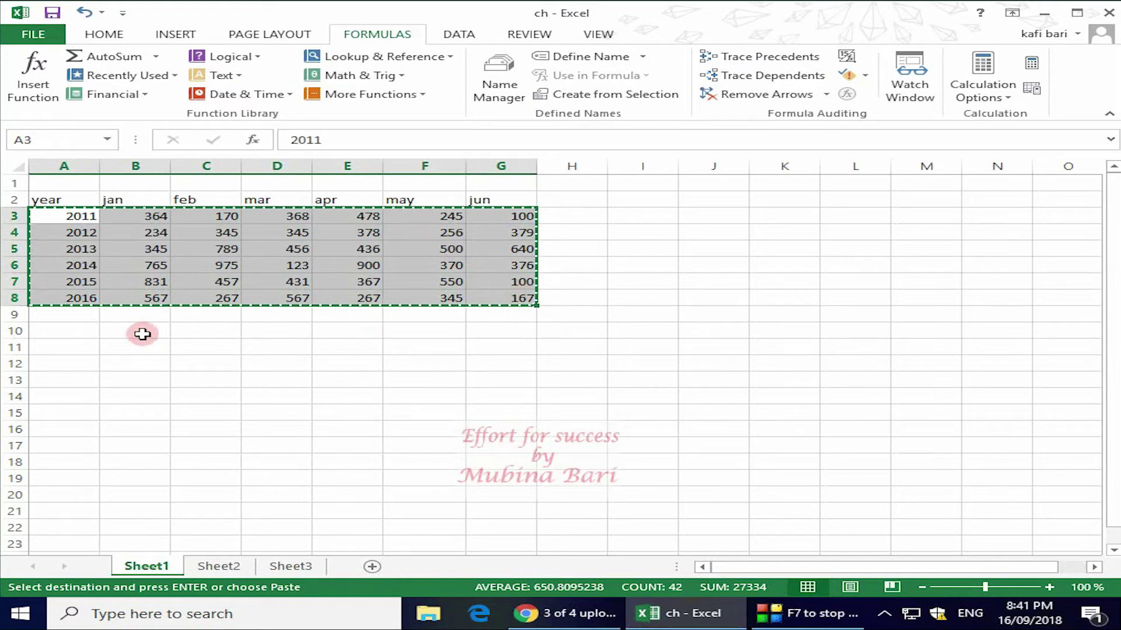
pyautogui.click(74, 314)
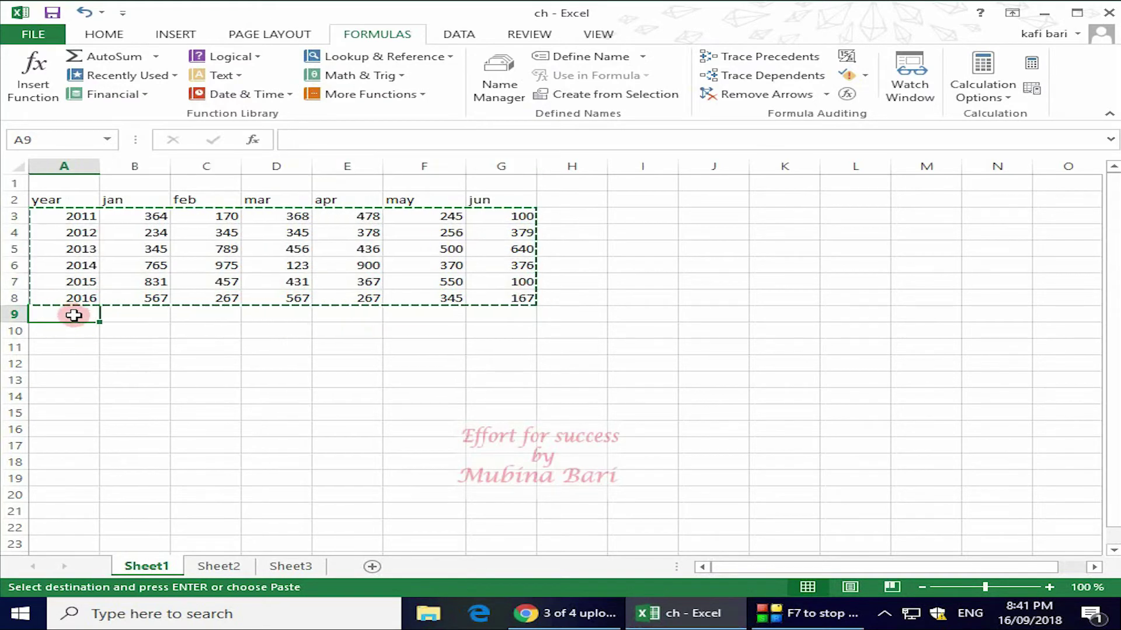
pyautogui.hotkey('ctrl', 'v')
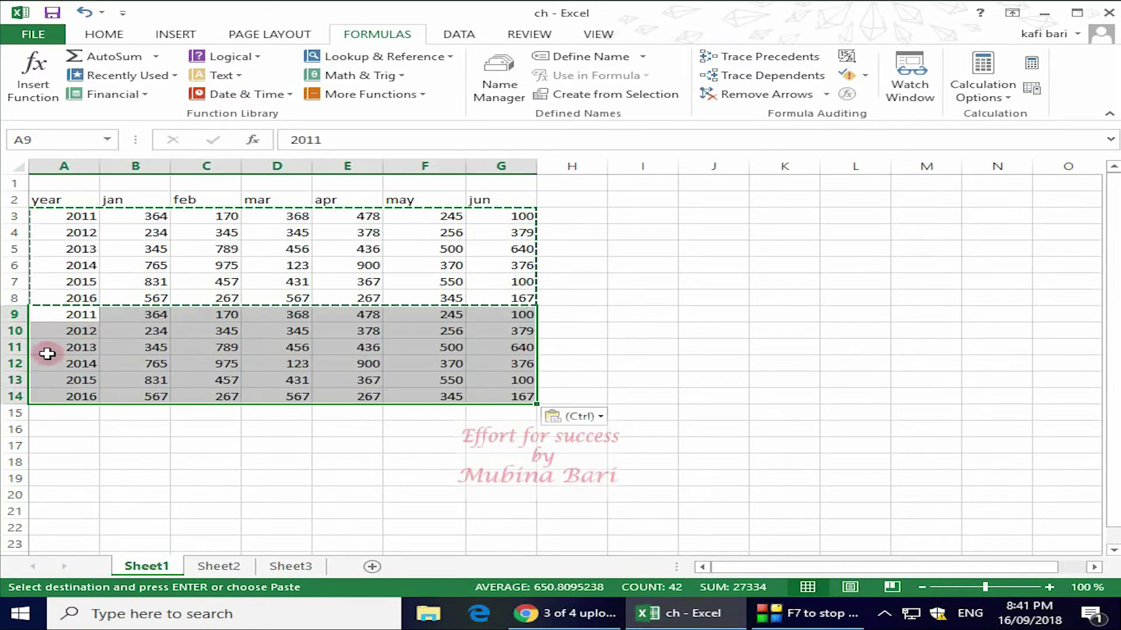
pyautogui.press('Return')
# Copy the twelve rows A3:G14 and paste them starting at A15
pyautogui.moveTo(64, 218); pyautogui.dragTo(523, 393)
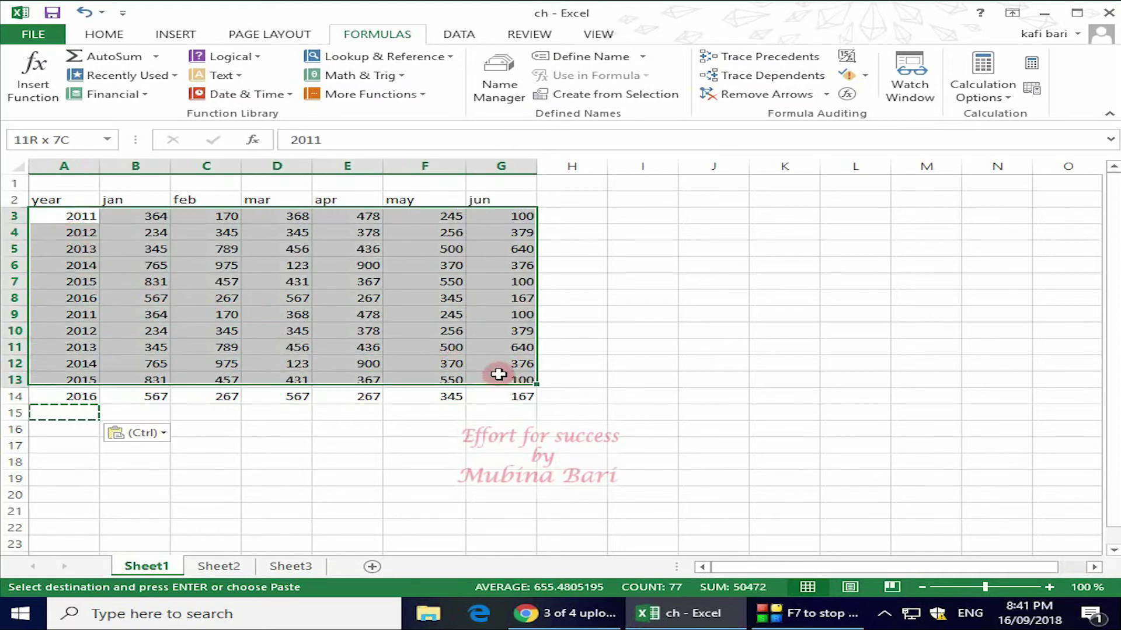
pyautogui.hotkey('ctrl', 'c')
pyautogui.click(56, 412)
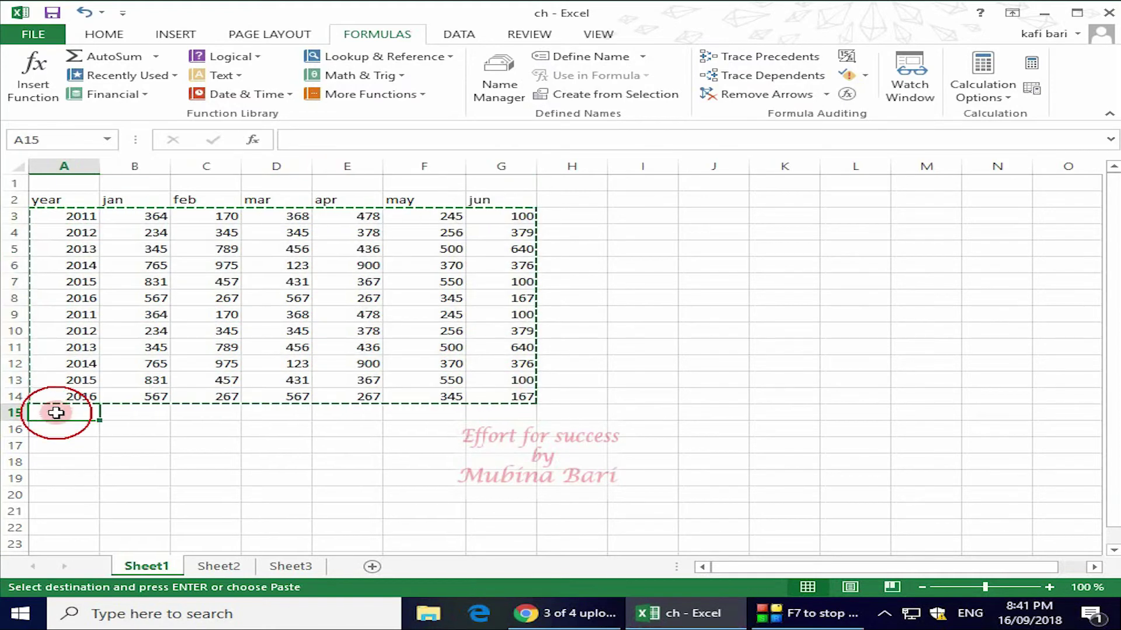
pyautogui.hotkey('ctrl', 'v')
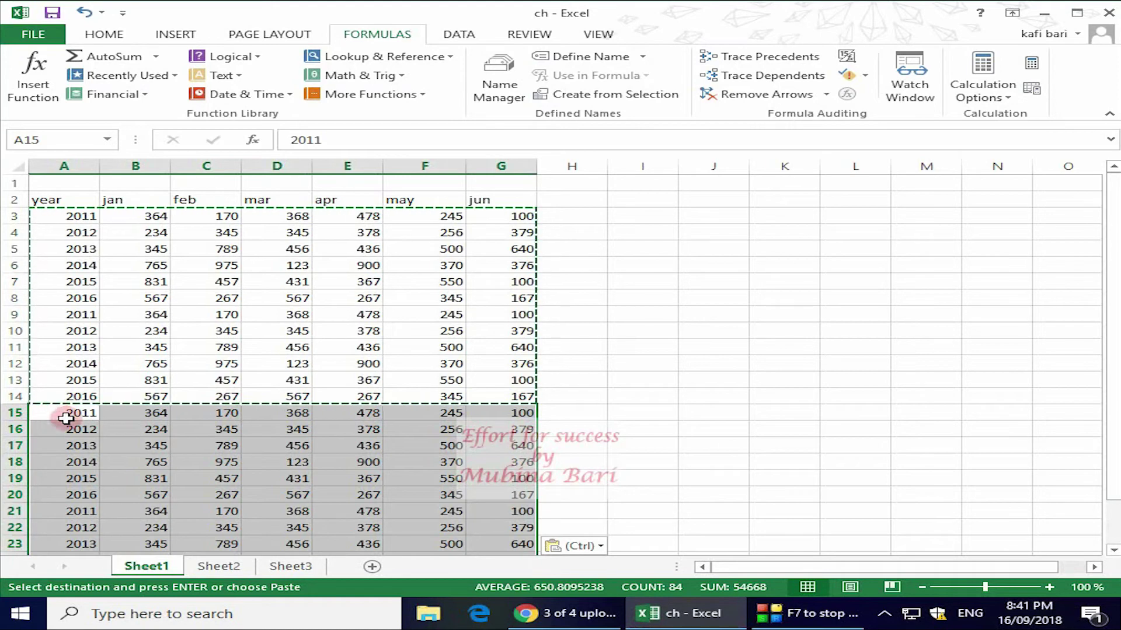
pyautogui.moveTo(1114, 368)
pyautogui.mouseDown()
pyautogui.moveTo(1102, 311)
pyautogui.moveTo(1115, 273)
pyautogui.moveTo(1116, 385)
pyautogui.mouseUp()
pyautogui.click(1113, 551)
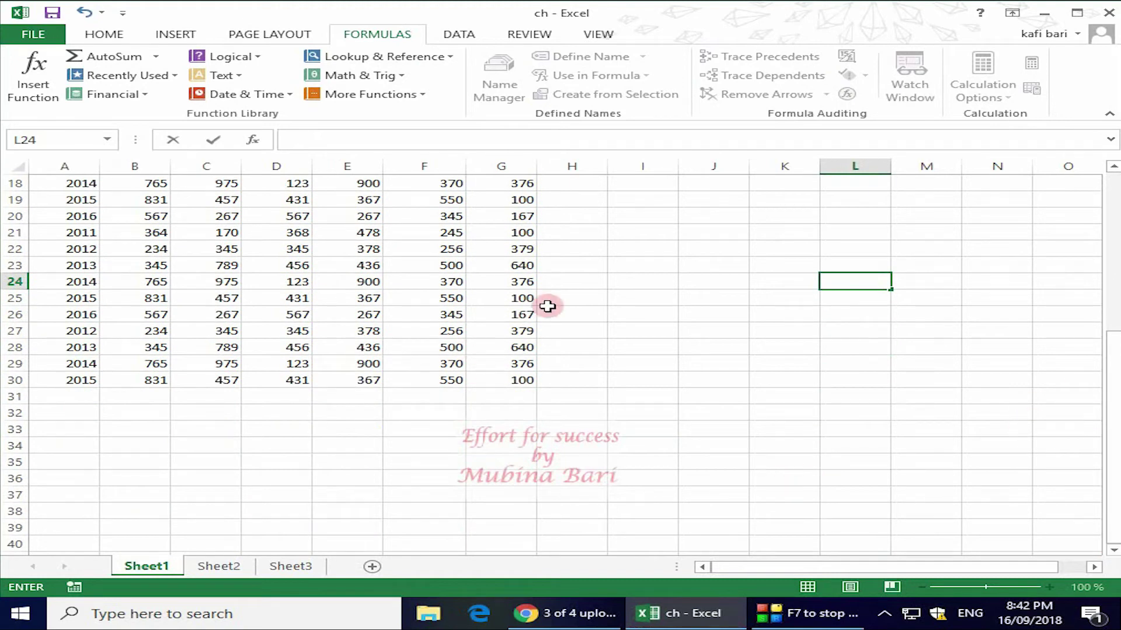
# Enter =SUM(G3:G30) in G32 to total the June column
pyautogui.click(482, 415)
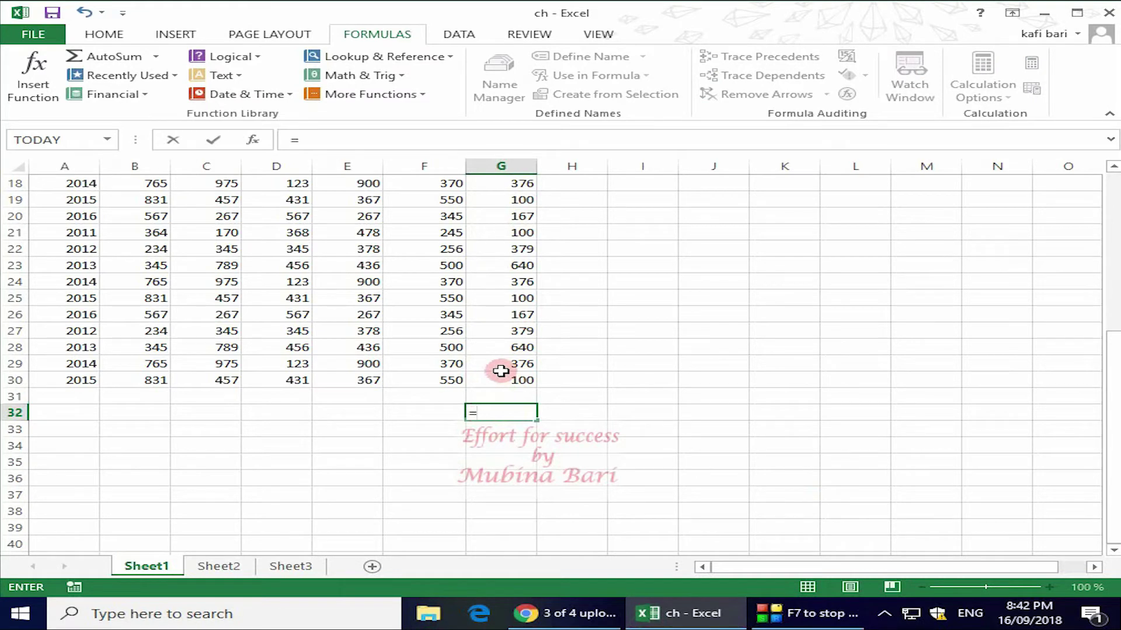
pyautogui.write('sum')
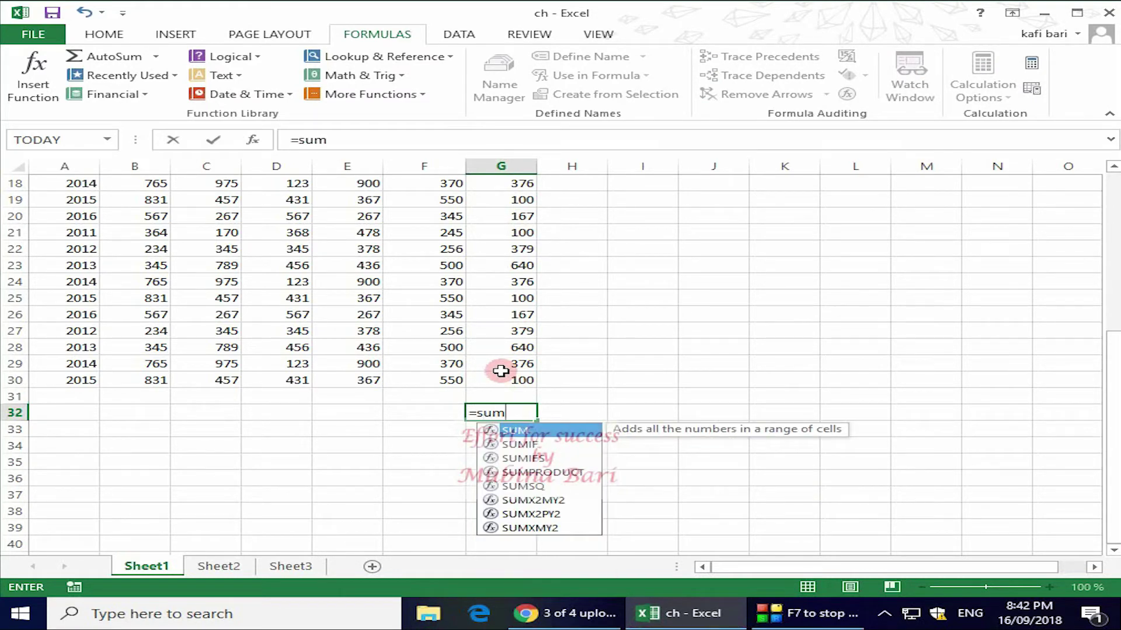
pyautogui.write('(')
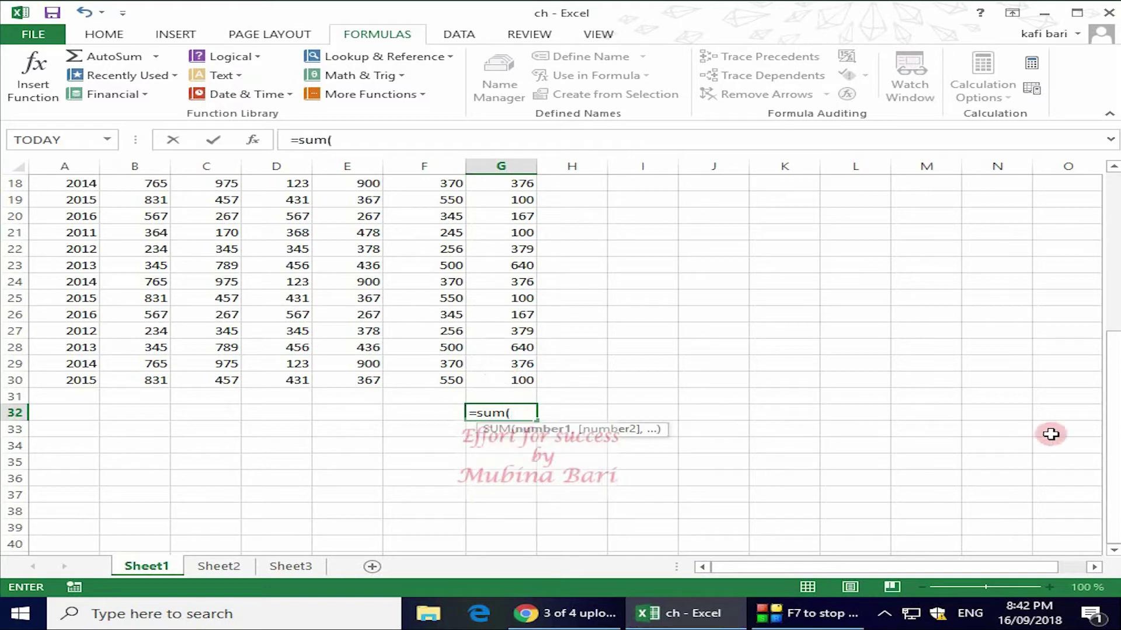
pyautogui.moveTo(1111, 446); pyautogui.dragTo(1004, 276)
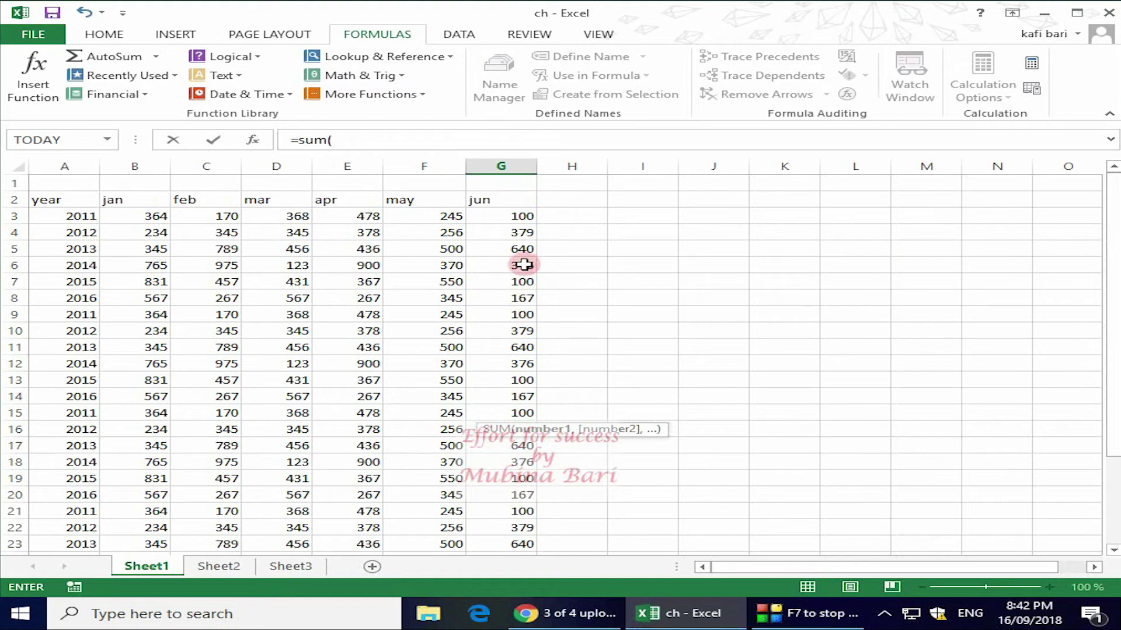
pyautogui.moveTo(519, 217); pyautogui.dragTo(539, 299)
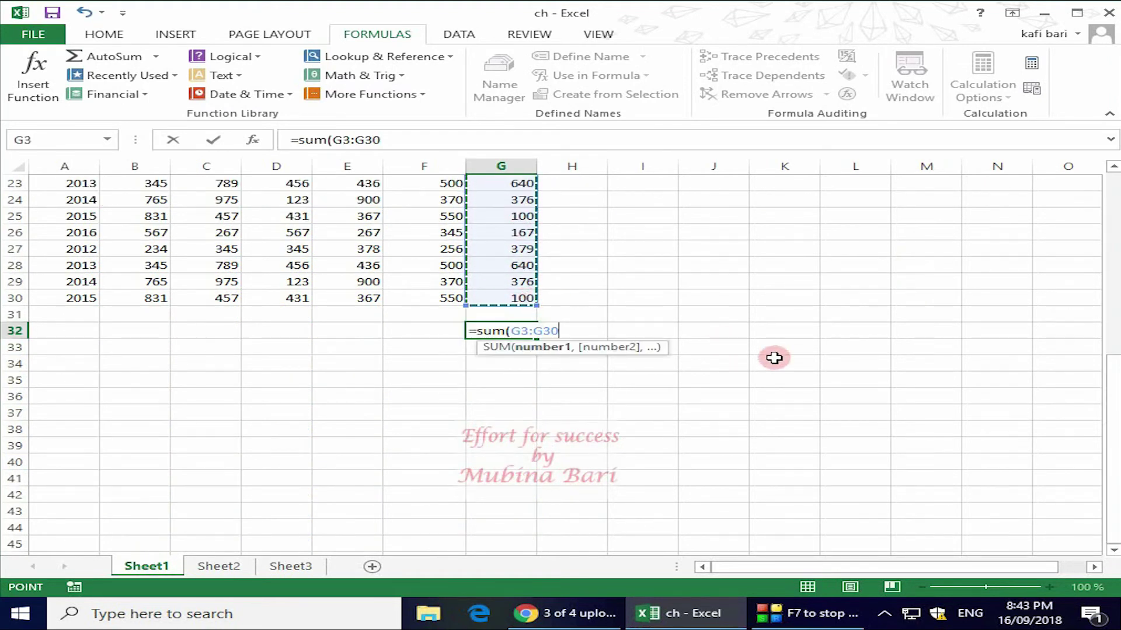
pyautogui.write(')')
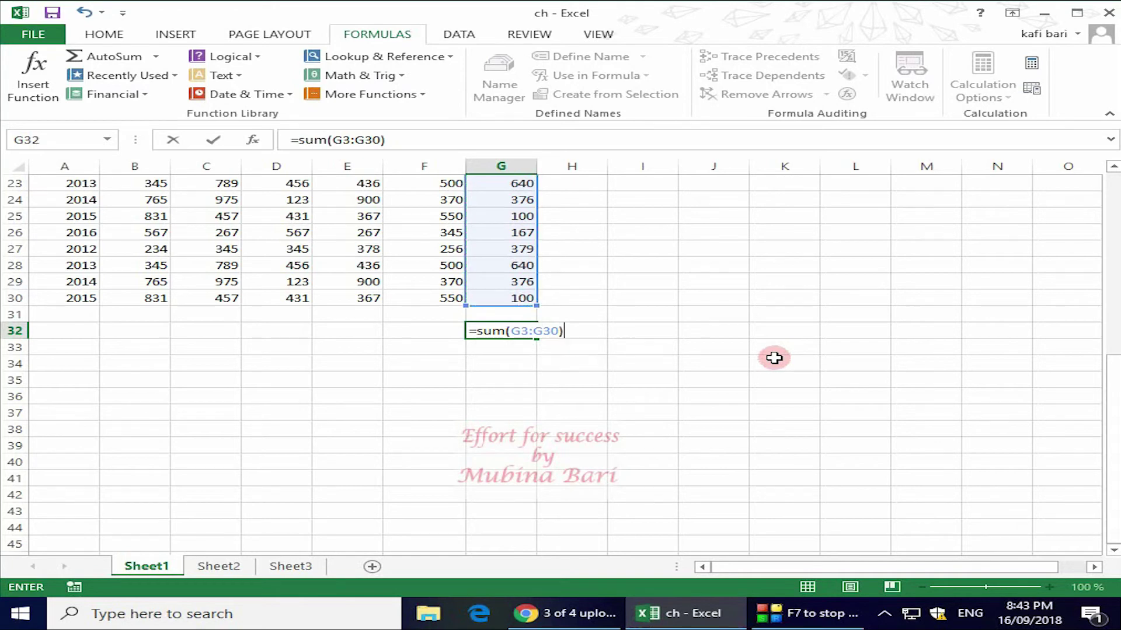
pyautogui.press('Return')
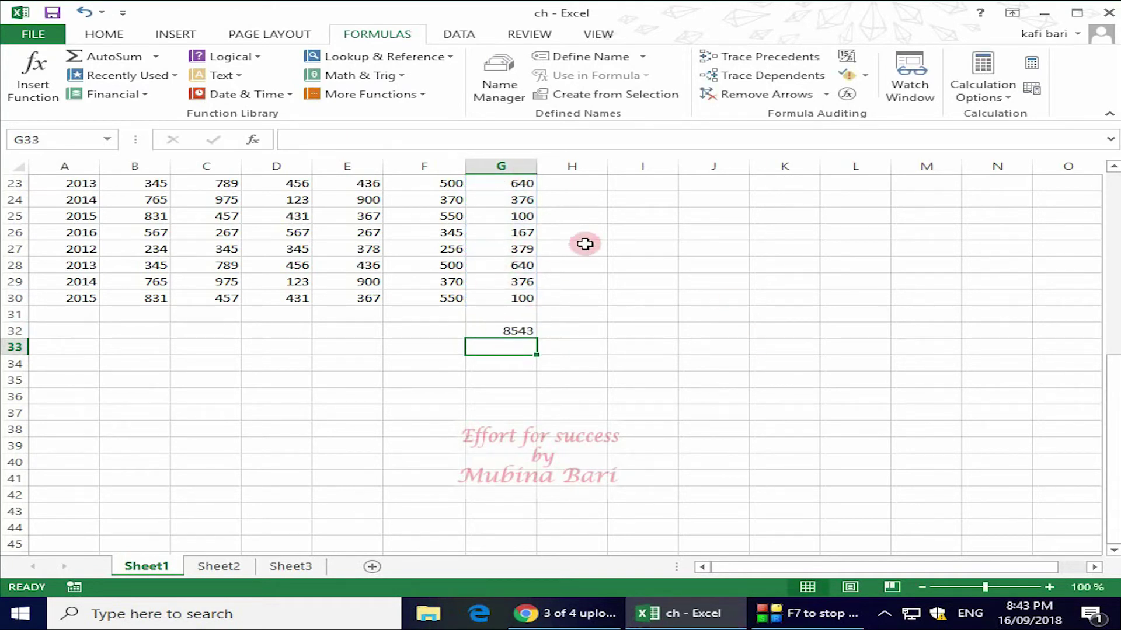
# Add a watch on Sheet1 cell G32 (8543) and shift the Watch Window slightly left
pyautogui.moveTo(1111, 462); pyautogui.dragTo(1045, 260)
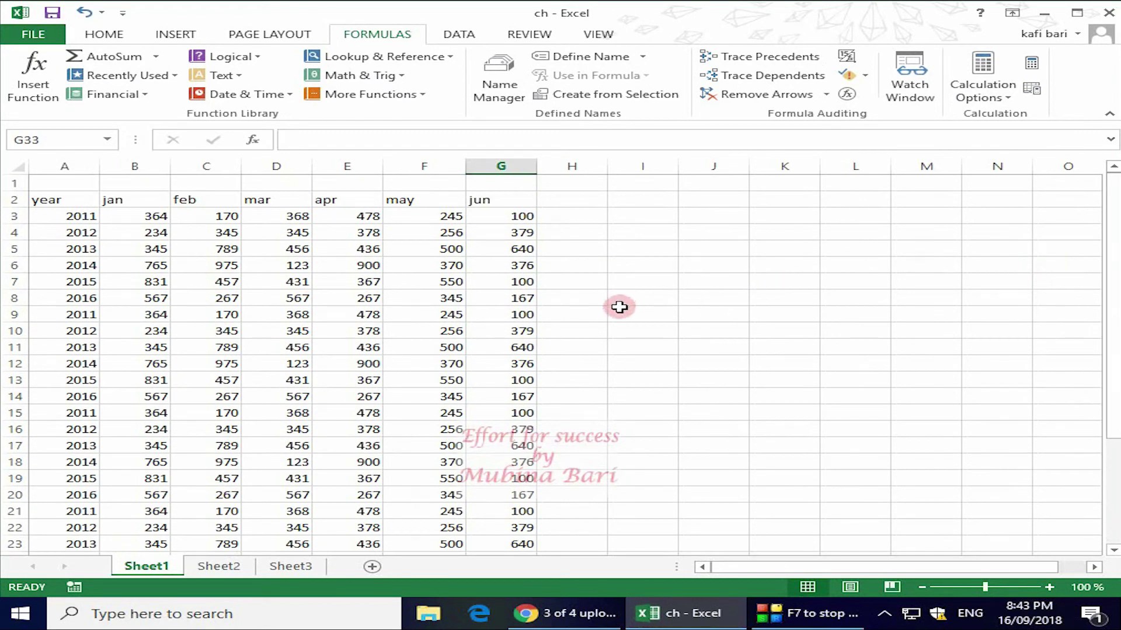
pyautogui.click(910, 87)
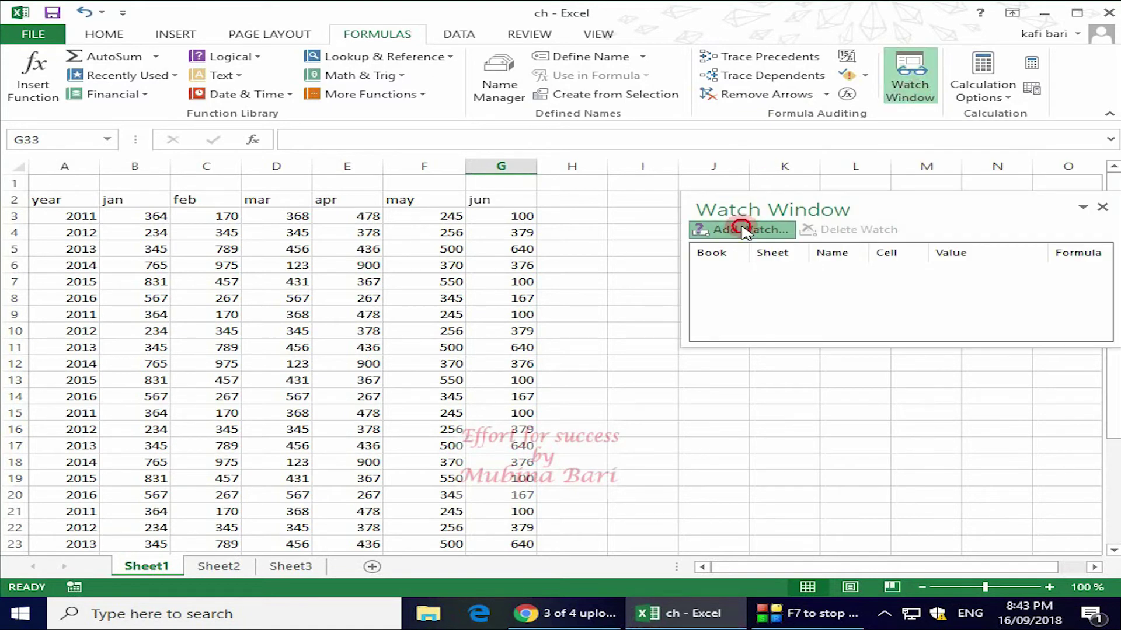
pyautogui.click(746, 230)
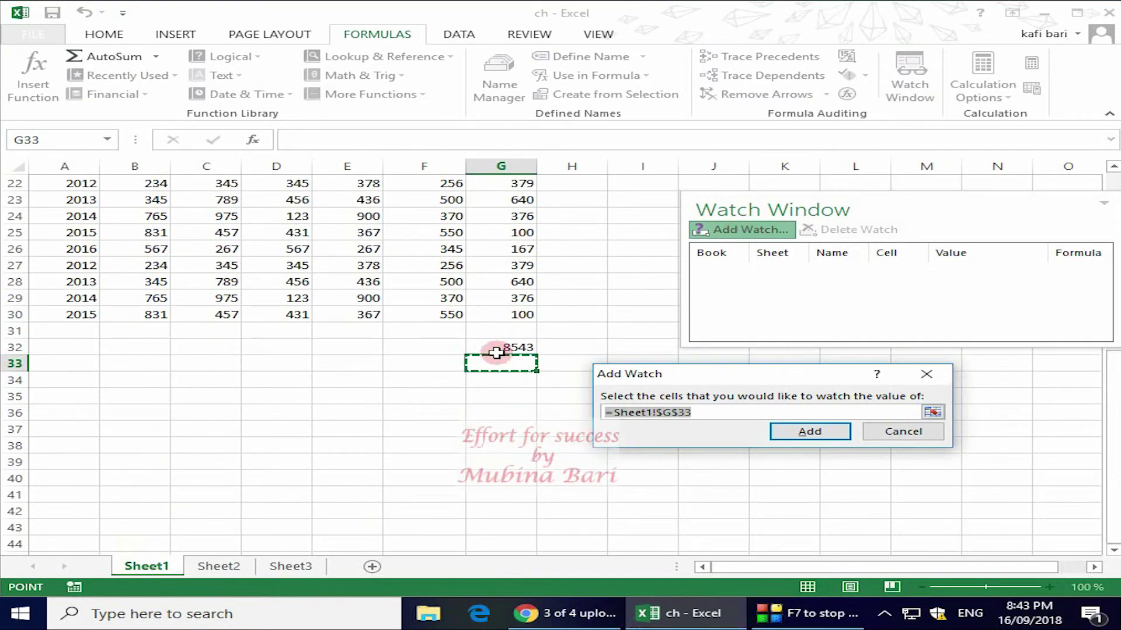
pyautogui.click(496, 349)
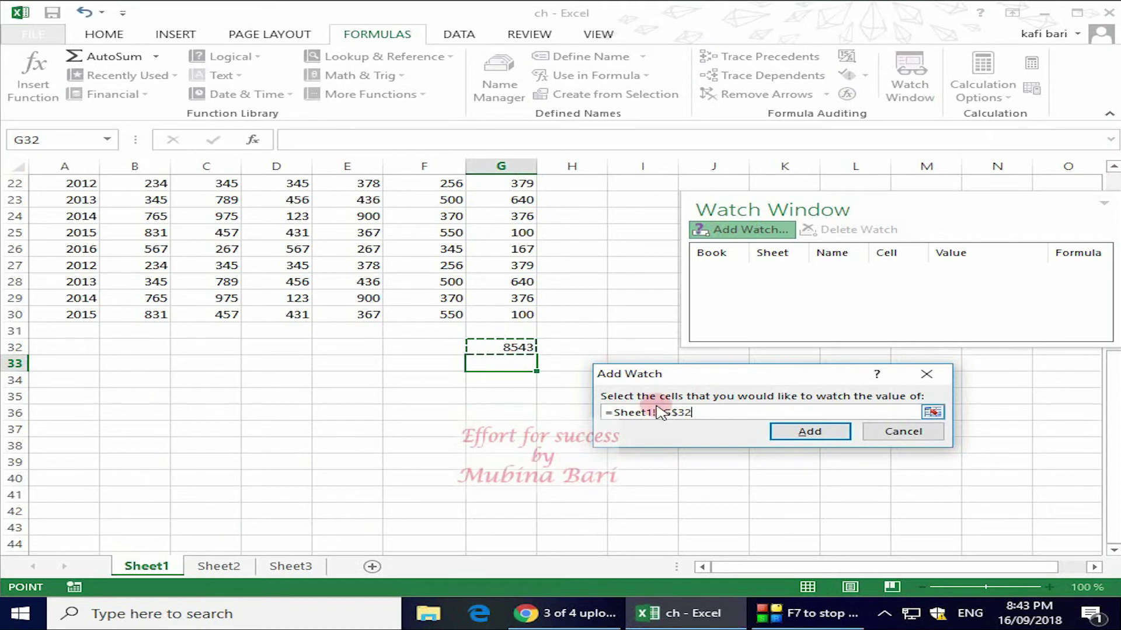
pyautogui.click(802, 434)
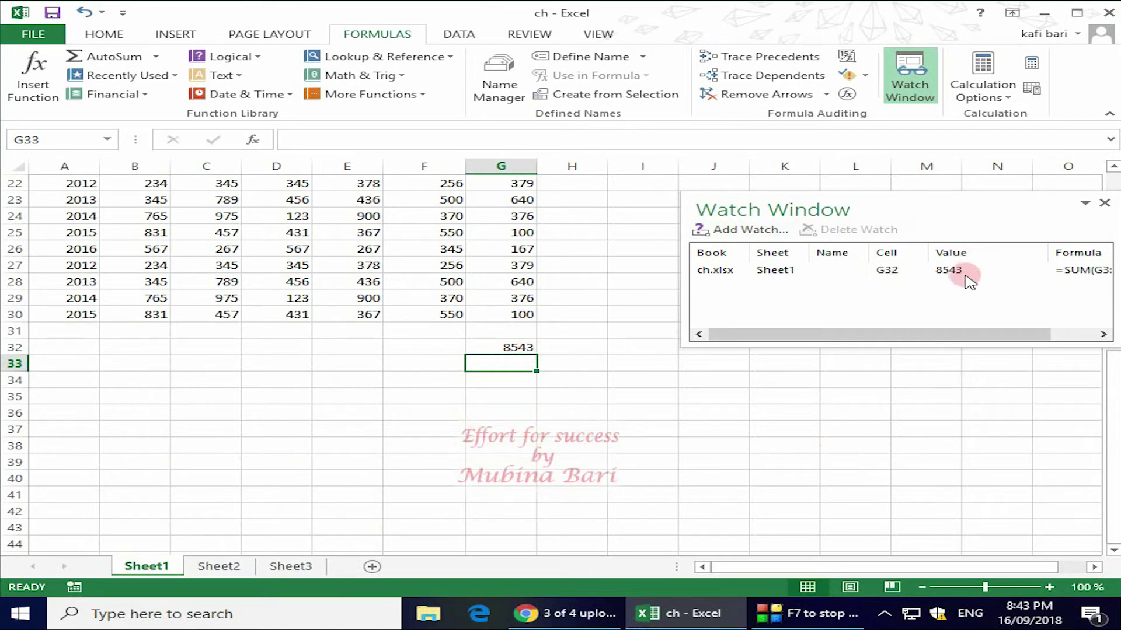
pyautogui.moveTo(1111, 374); pyautogui.dragTo(1109, 204)
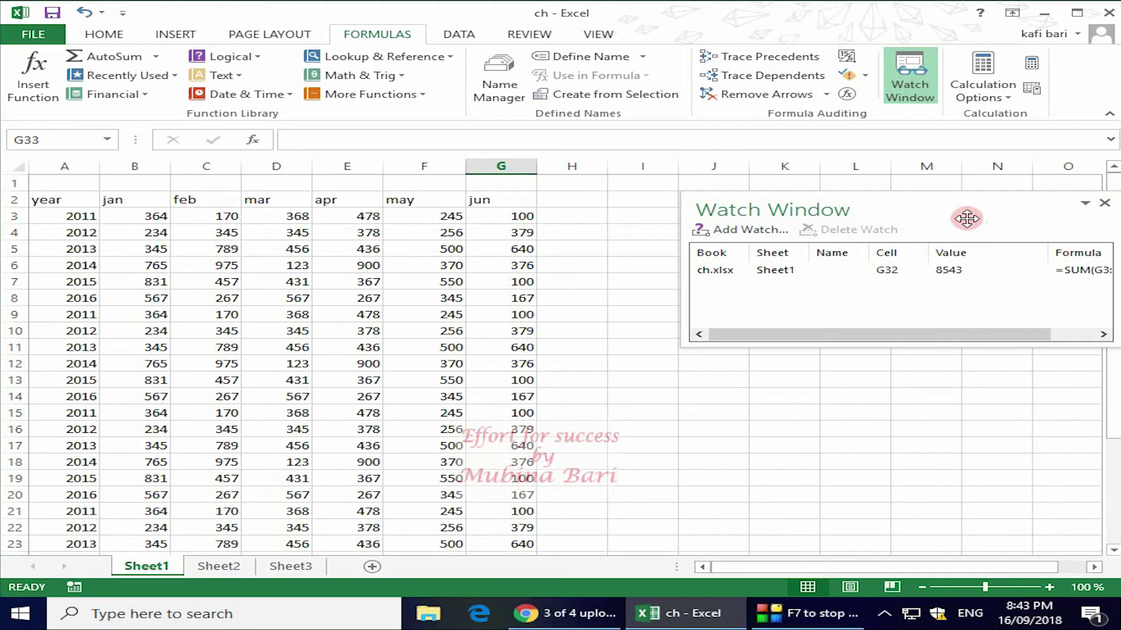
pyautogui.moveTo(1010, 211); pyautogui.dragTo(978, 211)
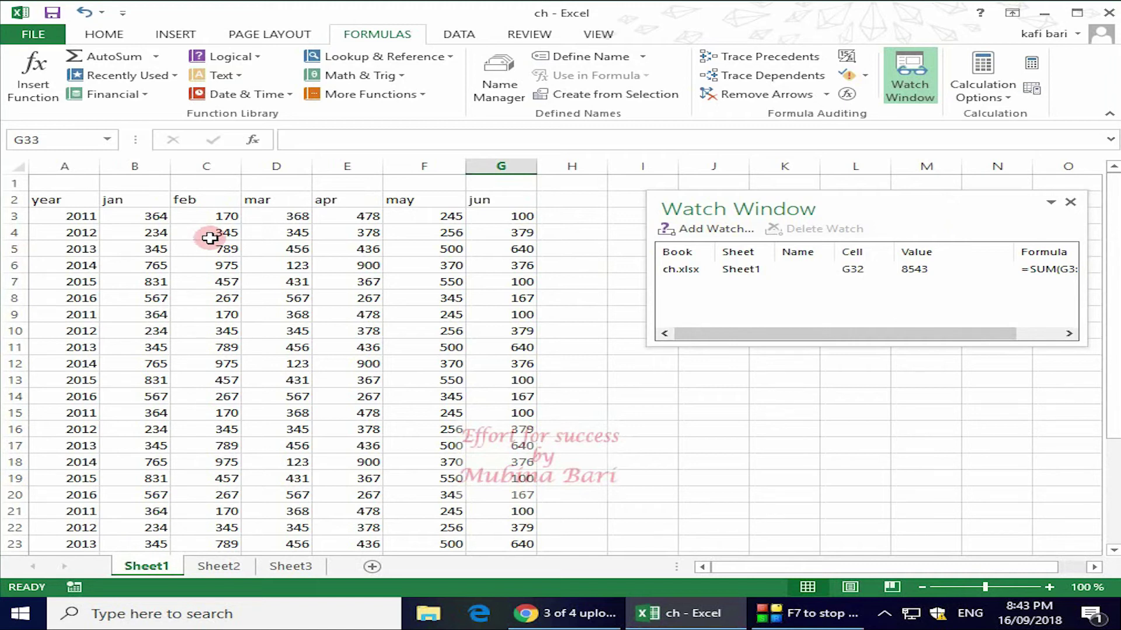
# Change G3 to 200 and verify the watched G32 total updates to 8643
pyautogui.click(517, 217)
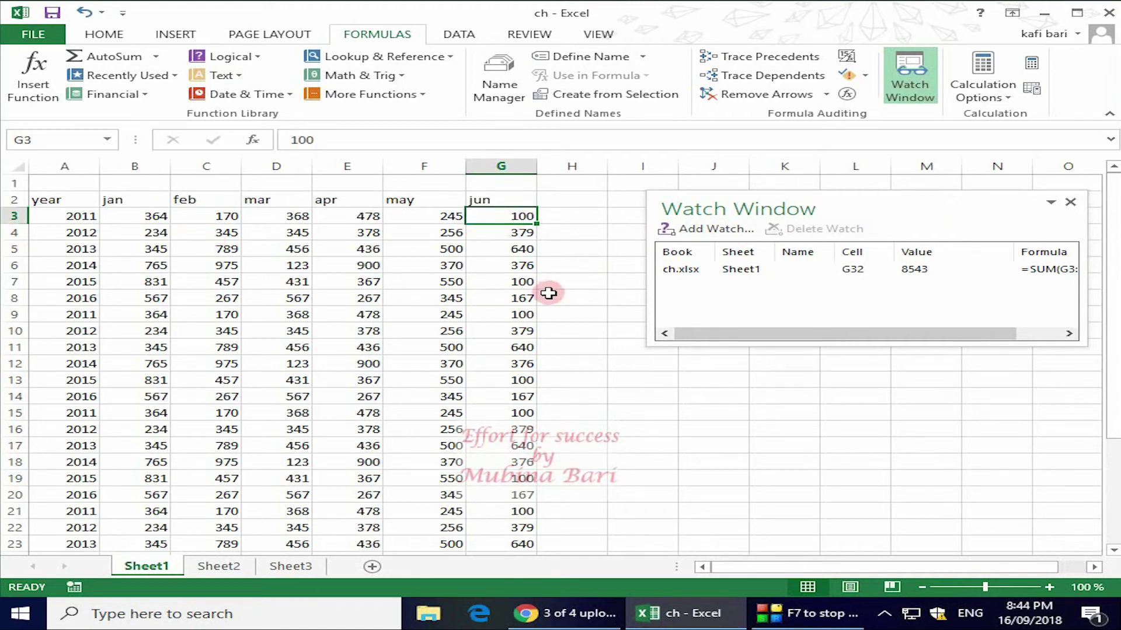
pyautogui.press('BackSpace')
pyautogui.write('2')
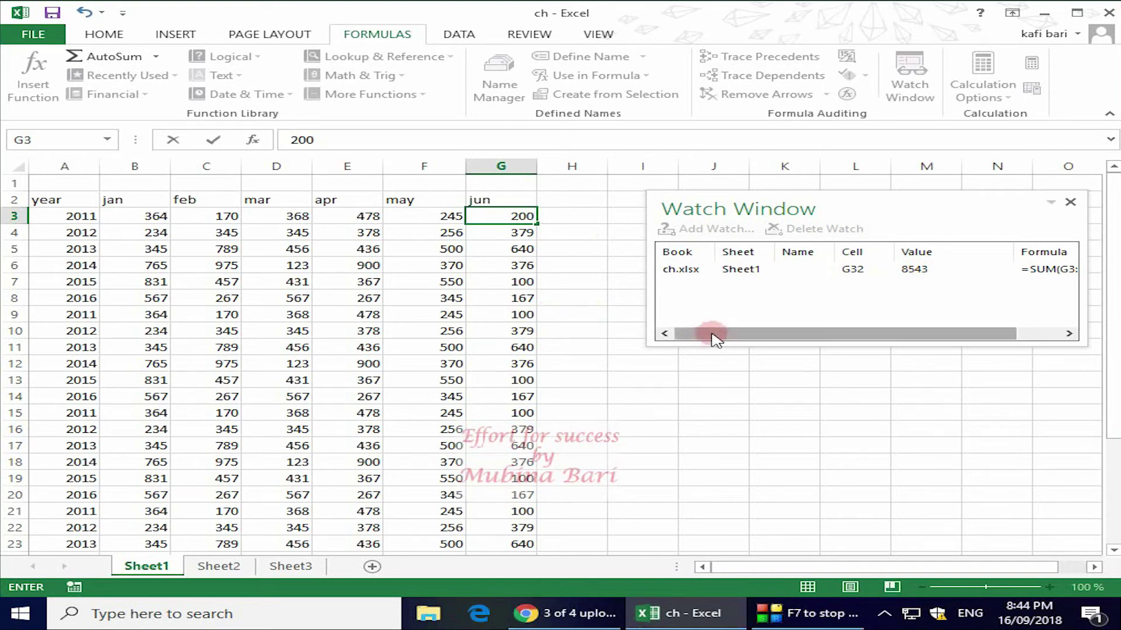
pyautogui.click(575, 347)
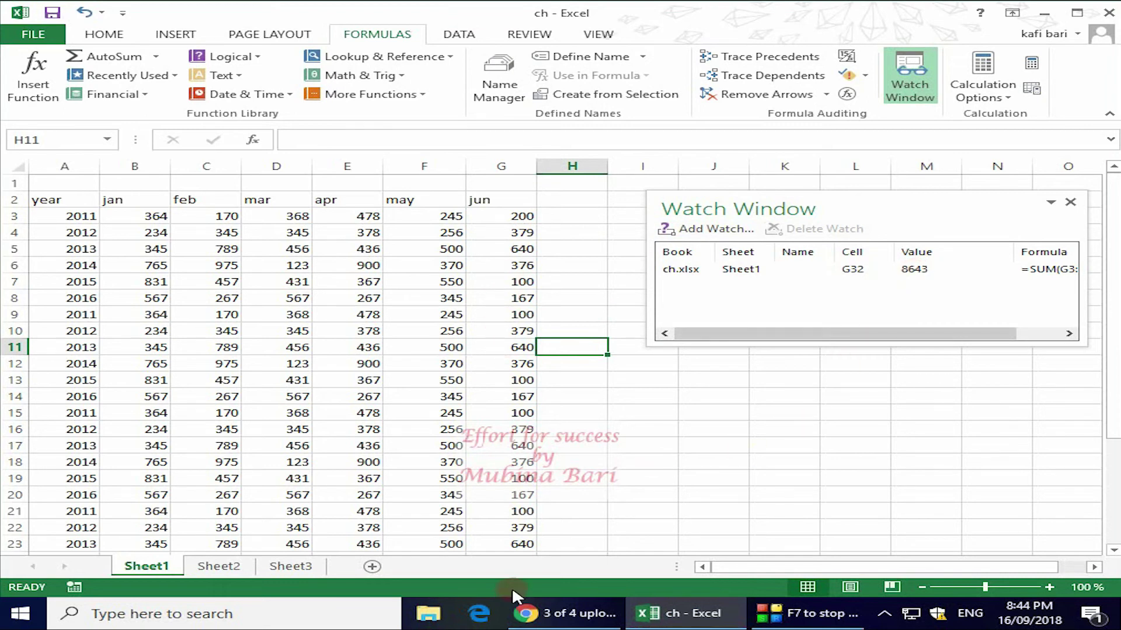
pyautogui.scroll(-3, 910, 526)
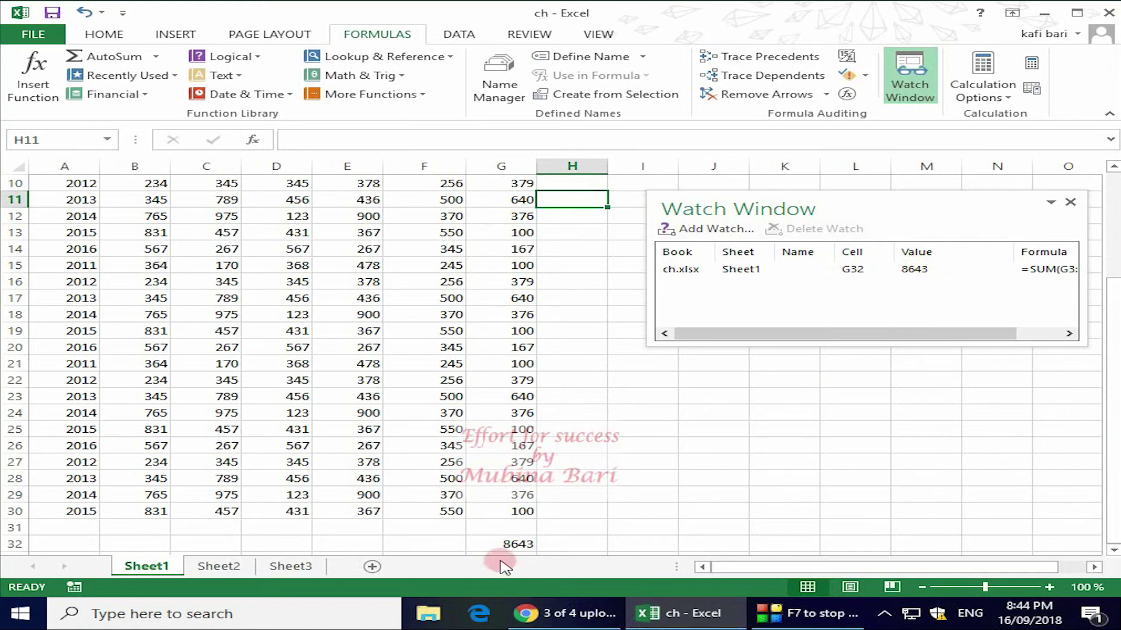
pyautogui.moveTo(1112, 411); pyautogui.dragTo(1109, 304)
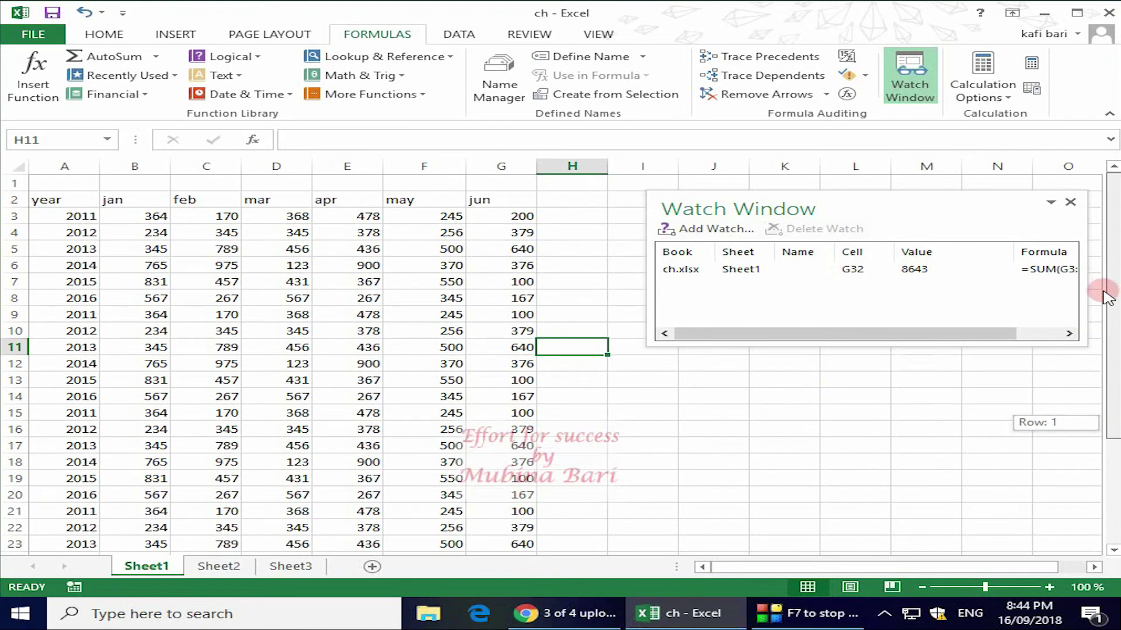